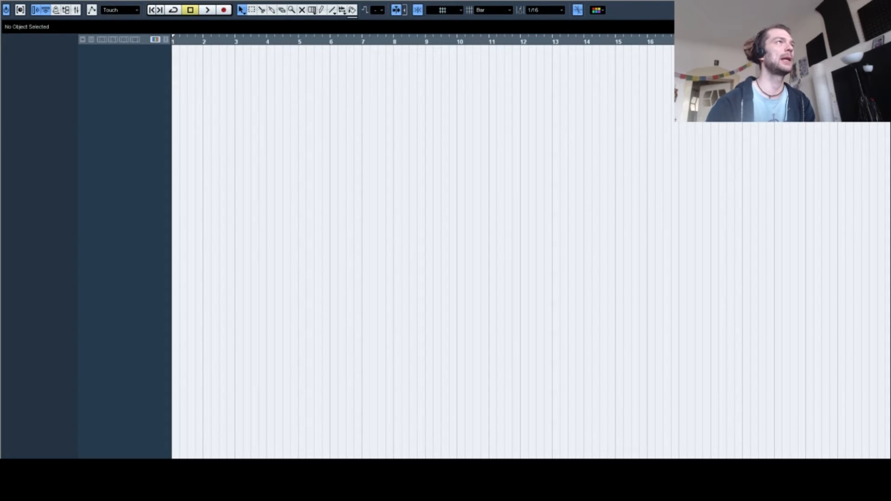
Show the transport panel and add one instrument track using BazzISM2.
{"action": "key", "text": "F2"}
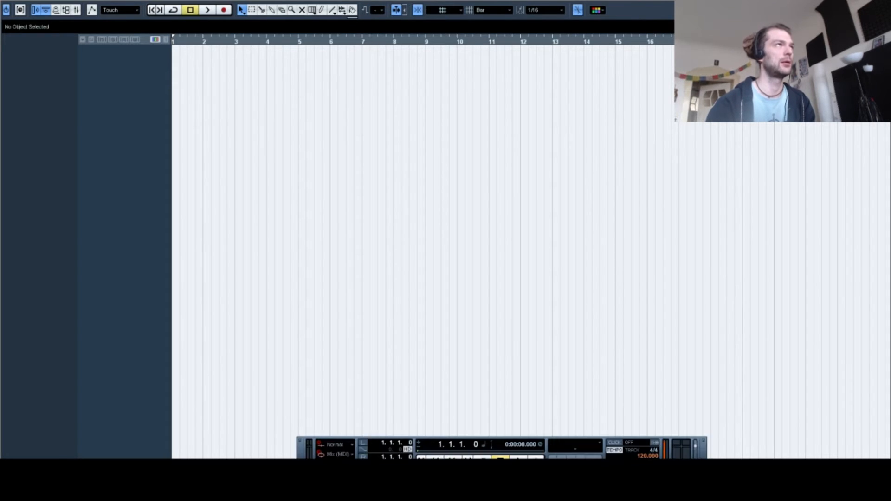
{"action": "right_click", "coordinate": [117, 77]}
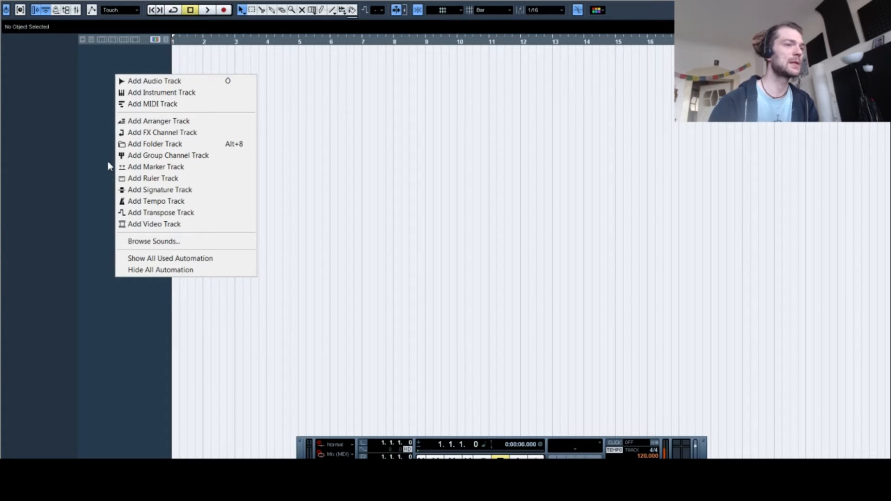
{"action": "left_click", "coordinate": [140, 94]}
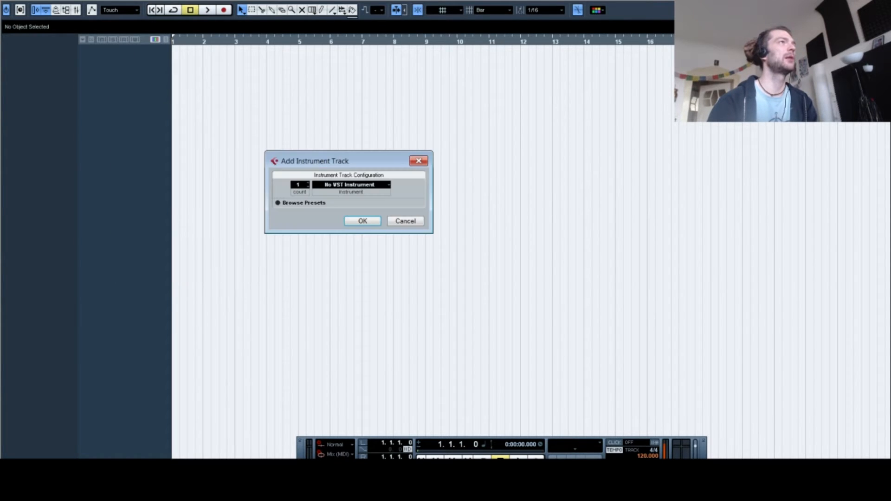
{"action": "left_click", "coordinate": [351, 185]}
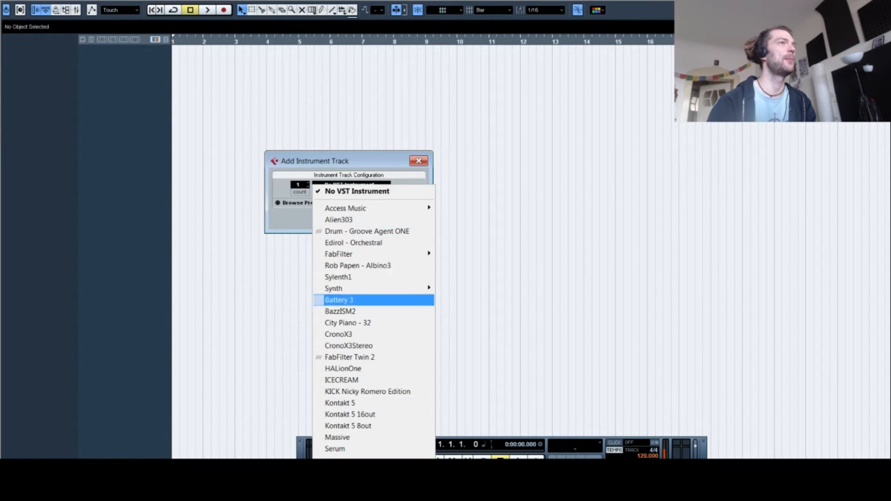
{"action": "left_click", "coordinate": [340, 311]}
{"action": "left_click", "coordinate": [362, 221]}
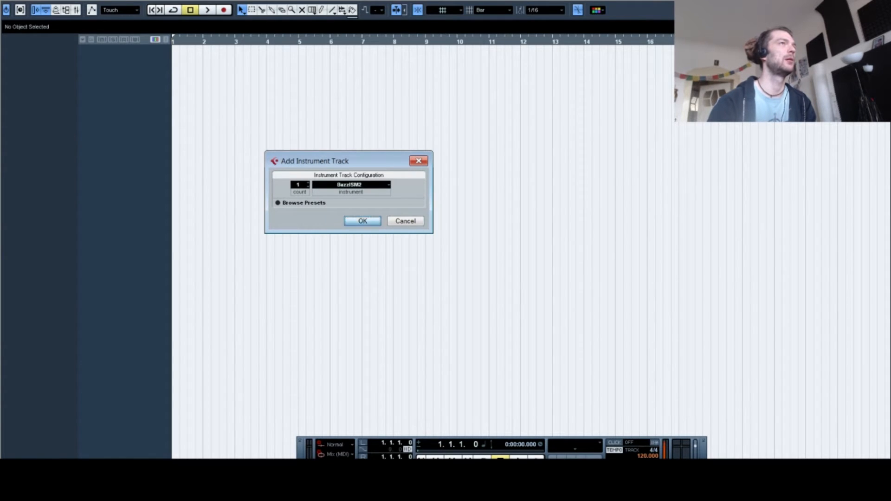
{"action": "left_click", "coordinate": [70, 130]}
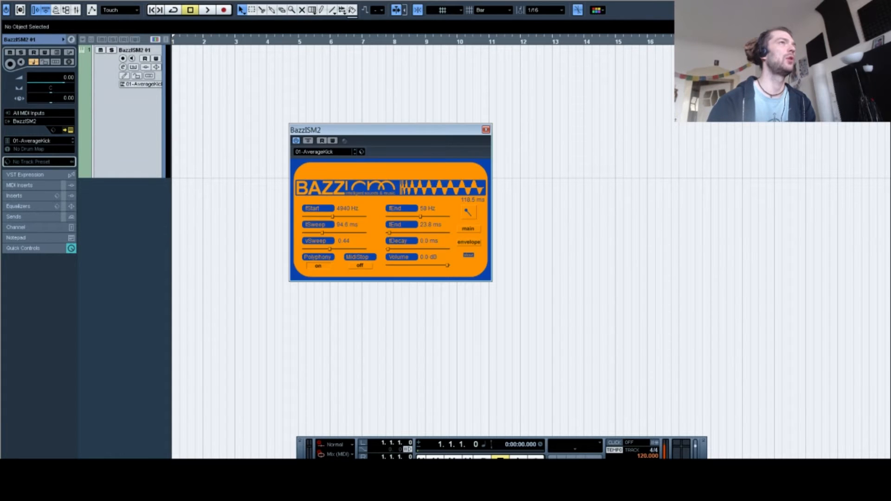
{"action": "left_click_drag", "start_coordinate": [325, 129], "coordinate": [381, 59]}
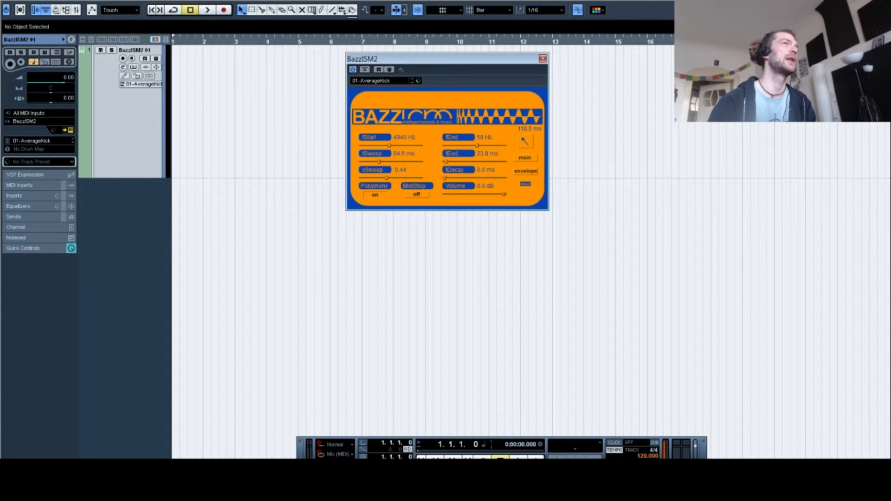
{"action": "right_click", "coordinate": [140, 116]}
{"action": "mouse_move", "coordinate": [153, 121]}
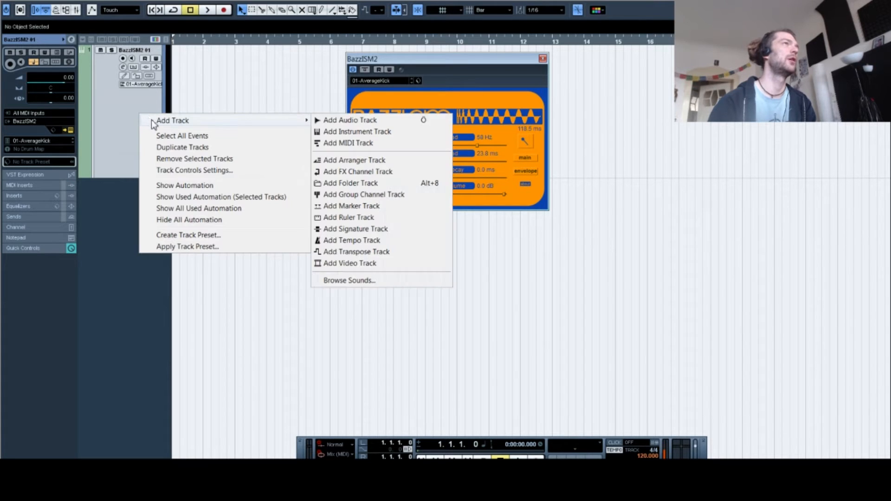
{"action": "left_click", "coordinate": [170, 90]}
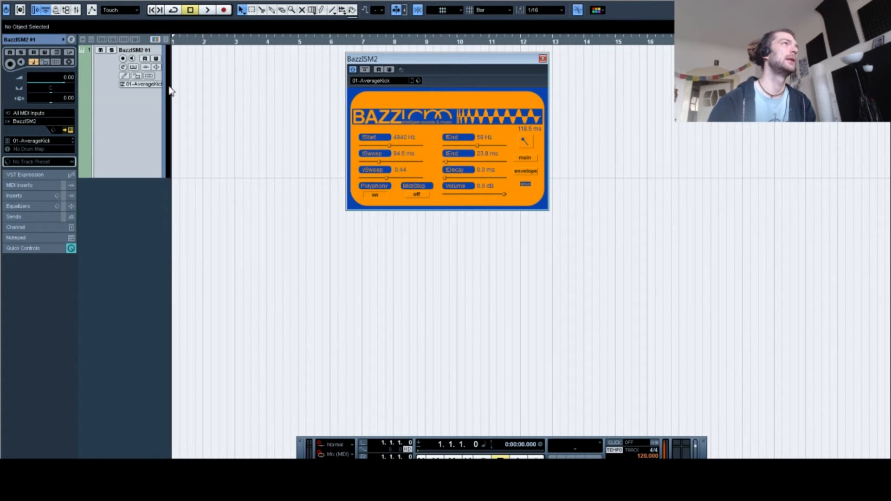
Add a second instrument track using the vb-1 synth, below the BazzISM2 track.
{"action": "right_click", "coordinate": [119, 214]}
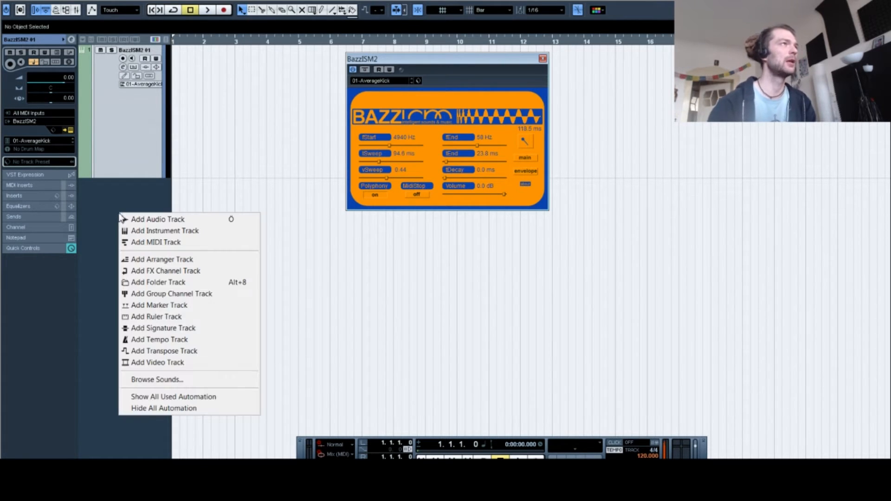
{"action": "left_click", "coordinate": [155, 231]}
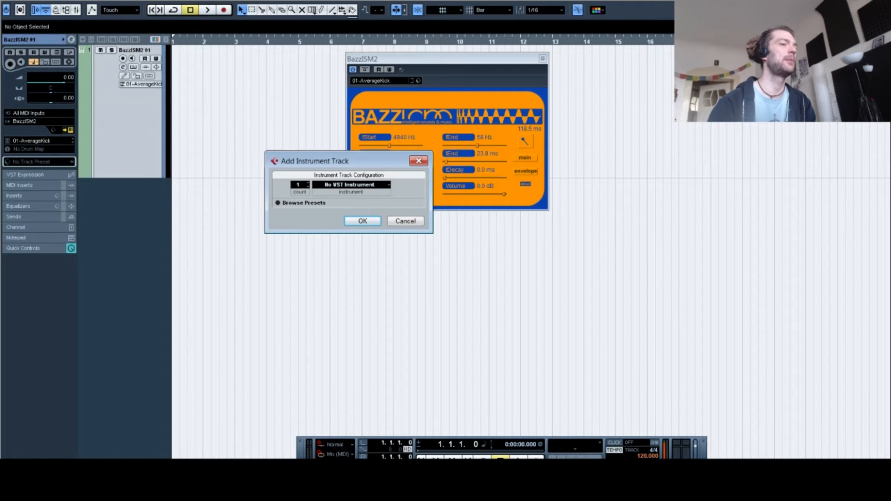
{"action": "left_click", "coordinate": [351, 185]}
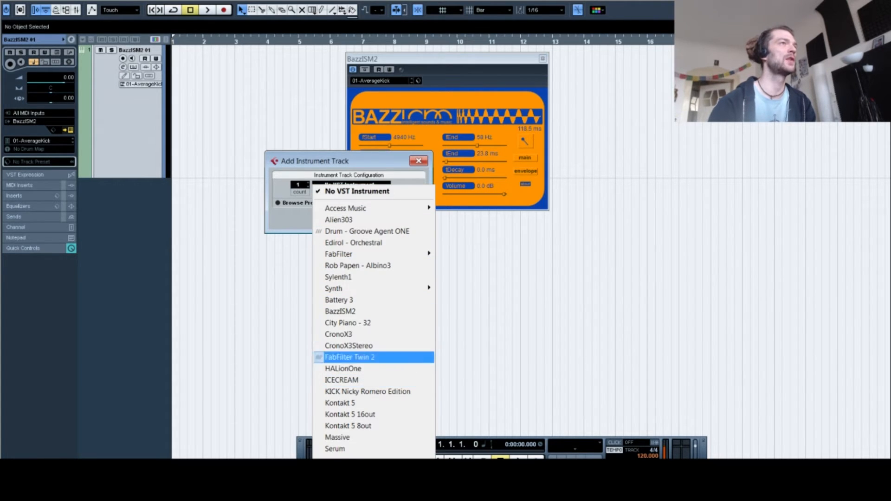
{"action": "mouse_move", "coordinate": [362, 288]}
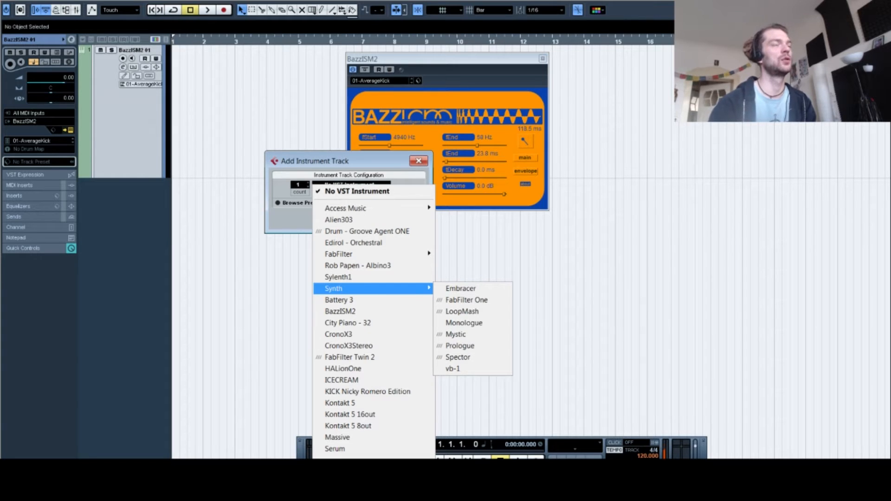
{"action": "left_click", "coordinate": [455, 369]}
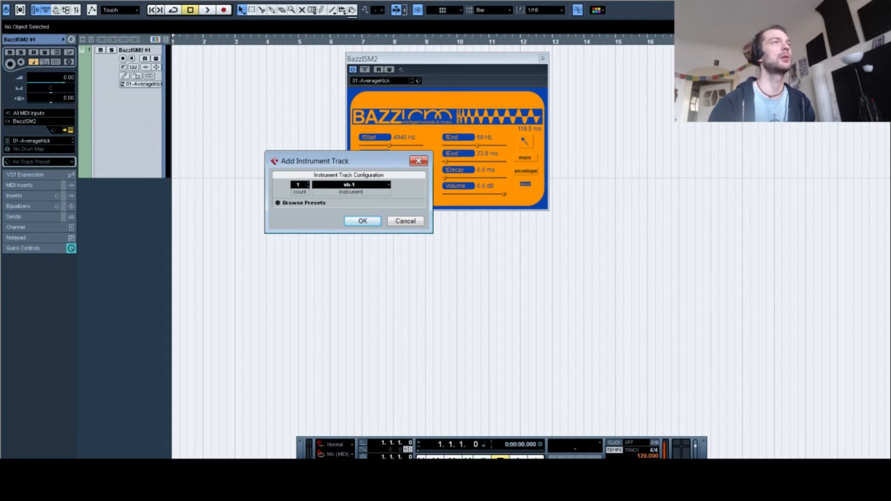
{"action": "left_click", "coordinate": [362, 221]}
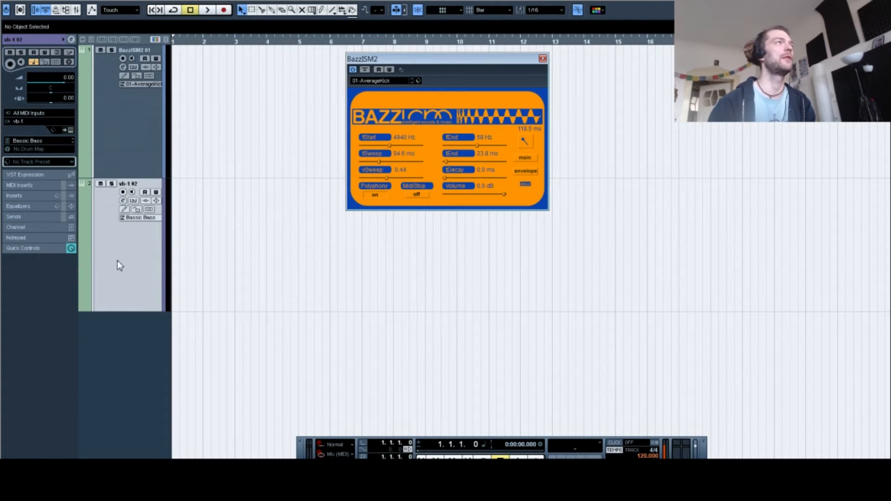
Select the BazzISM2 track and draw a one-bar MIDI part on it, from bar 1 to bar 2.
{"action": "left_click", "coordinate": [118, 145]}
{"action": "left_click", "coordinate": [140, 236]}
{"action": "left_click", "coordinate": [121, 142]}
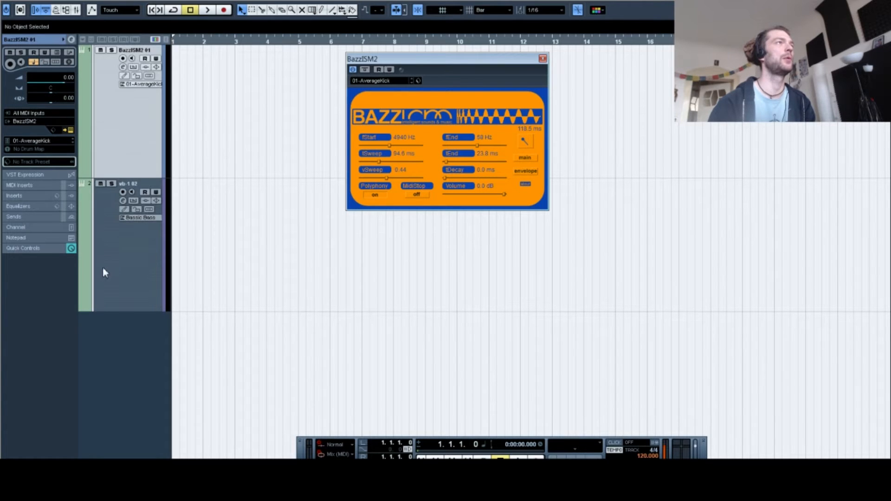
{"action": "left_click", "coordinate": [118, 233]}
{"action": "left_click", "coordinate": [139, 100]}
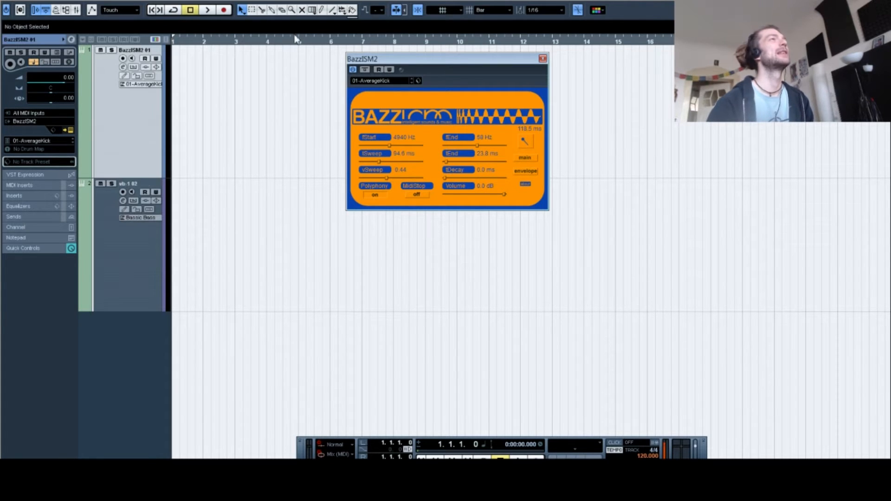
{"action": "left_click", "coordinate": [323, 12]}
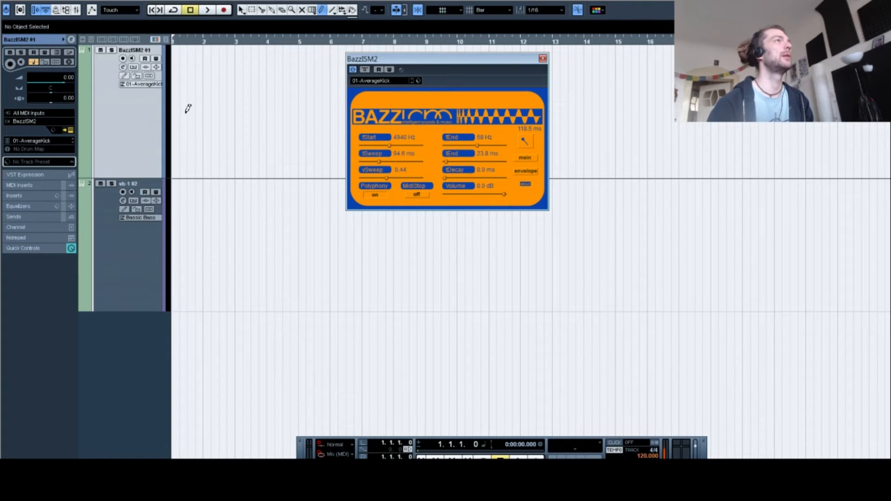
{"action": "left_click_drag", "start_coordinate": [181, 129], "coordinate": [190, 132]}
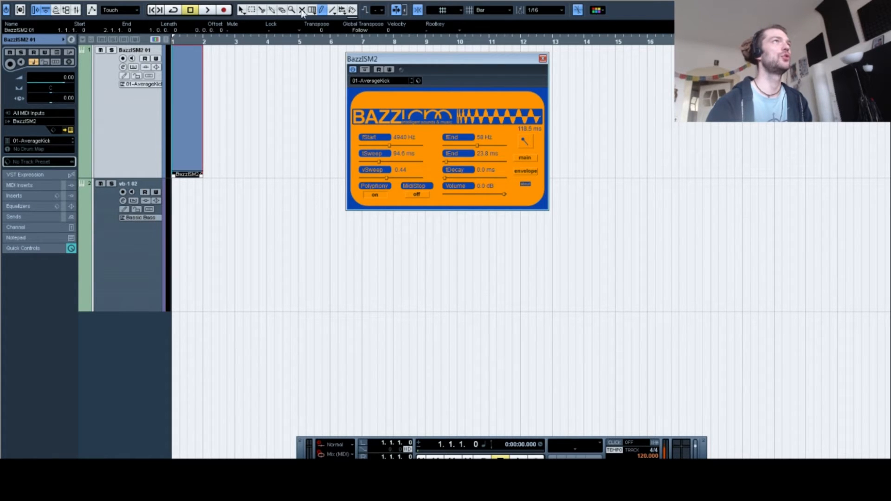
Switch from the Draw tool to the Object Selection tool with Normal Sizing.
{"action": "right_click", "coordinate": [237, 132]}
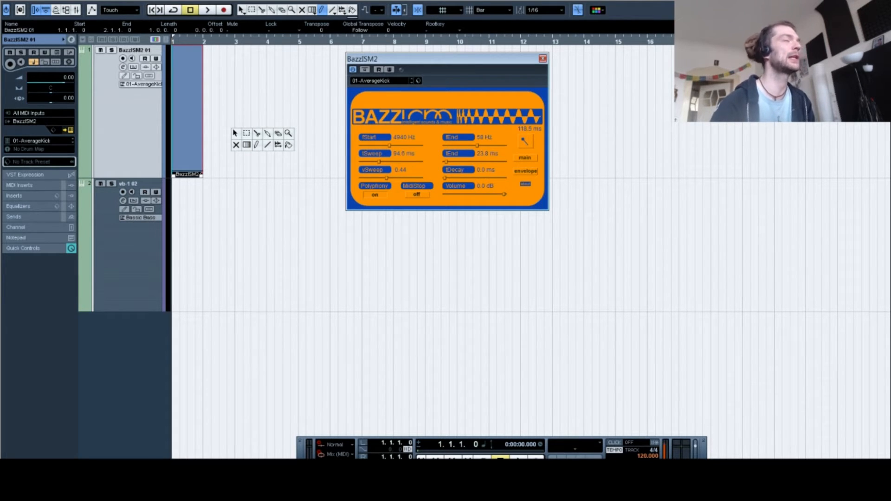
{"action": "left_click", "coordinate": [258, 99]}
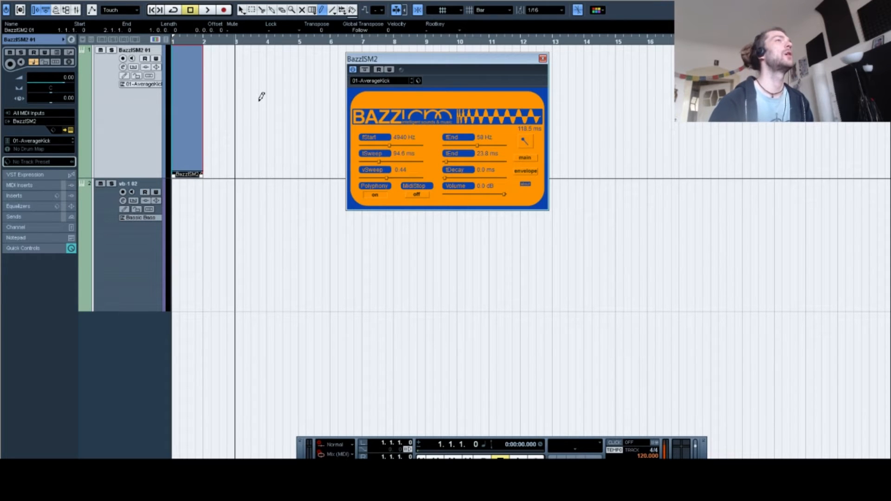
{"action": "key", "text": "1"}
{"action": "left_click", "coordinate": [188, 161]}
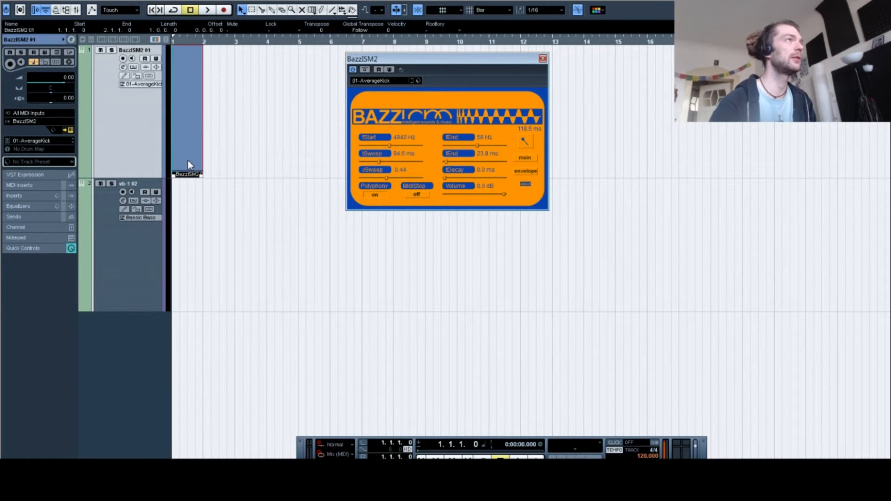
{"action": "left_click", "coordinate": [241, 10]}
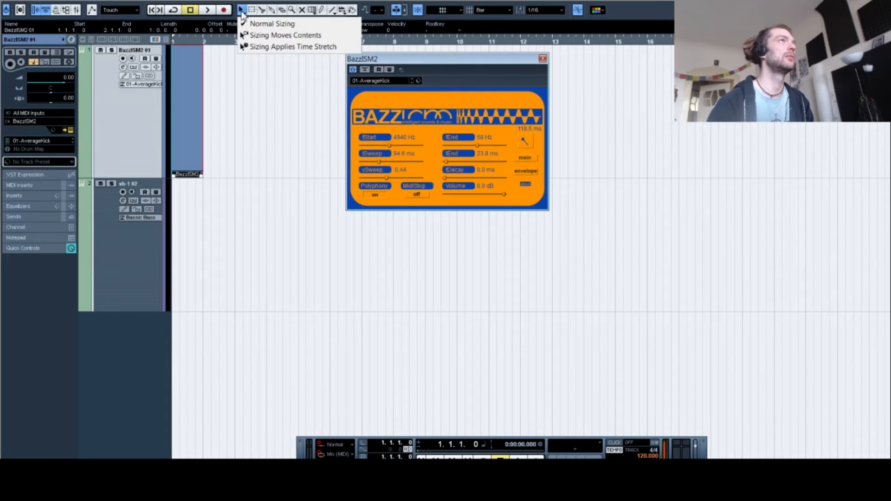
{"action": "left_click", "coordinate": [255, 19]}
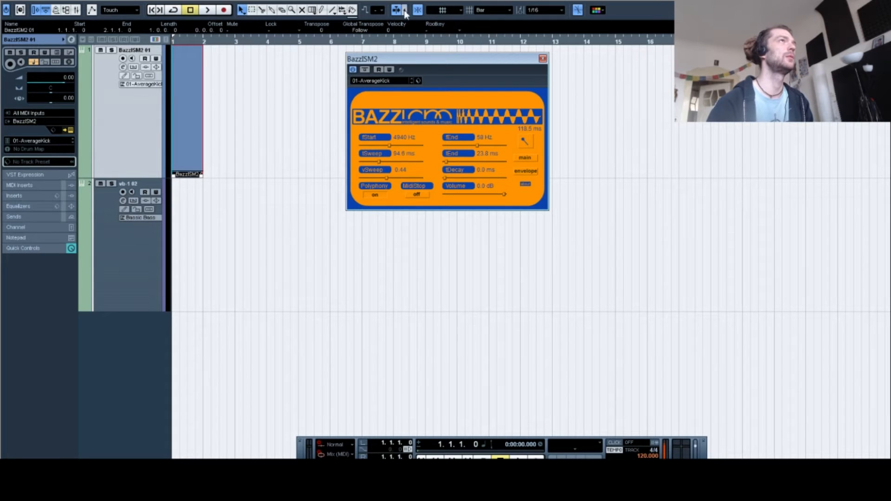
{"action": "right_click", "coordinate": [293, 133]}
{"action": "left_click", "coordinate": [290, 135]}
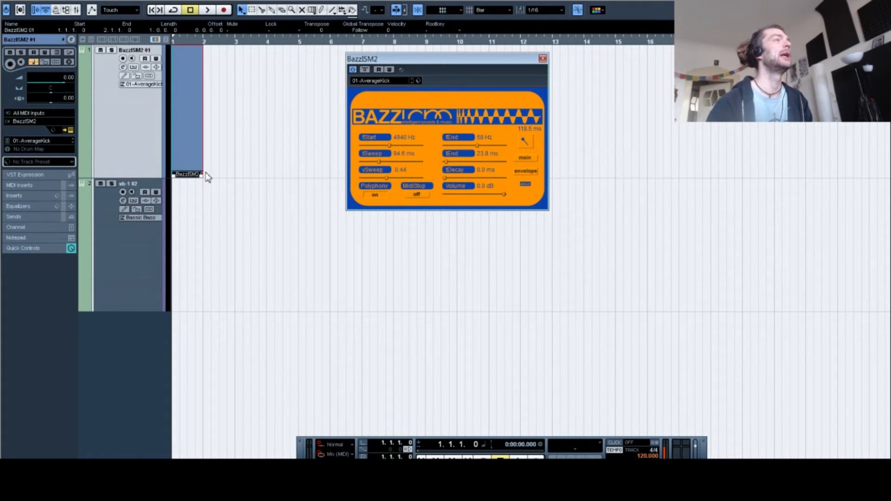
Open the BazzISM2 part for note editing and enter a 1/16 C2 note on each of the four beats.
{"action": "double_click", "coordinate": [191, 134]}
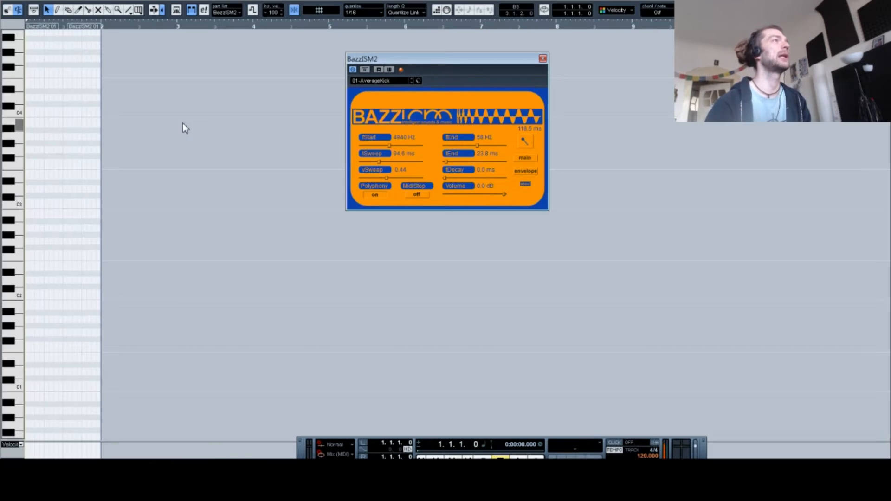
{"action": "key", "text": "Escape"}
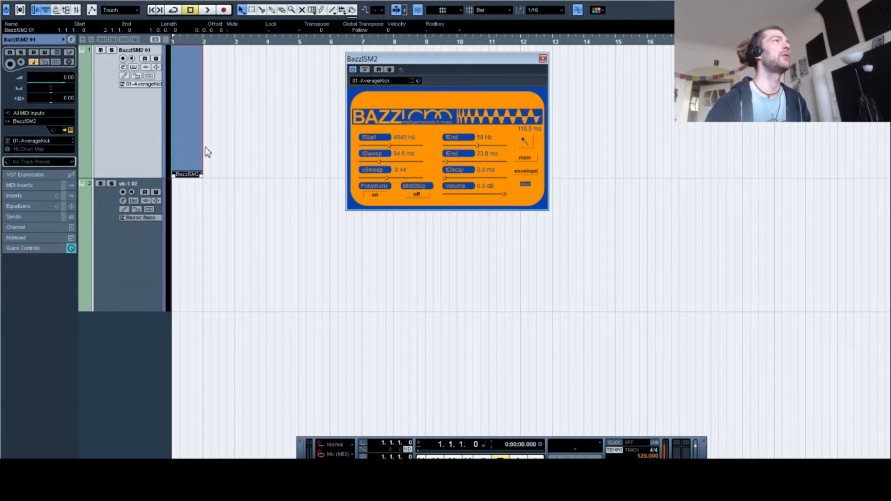
{"action": "double_click", "coordinate": [175, 132]}
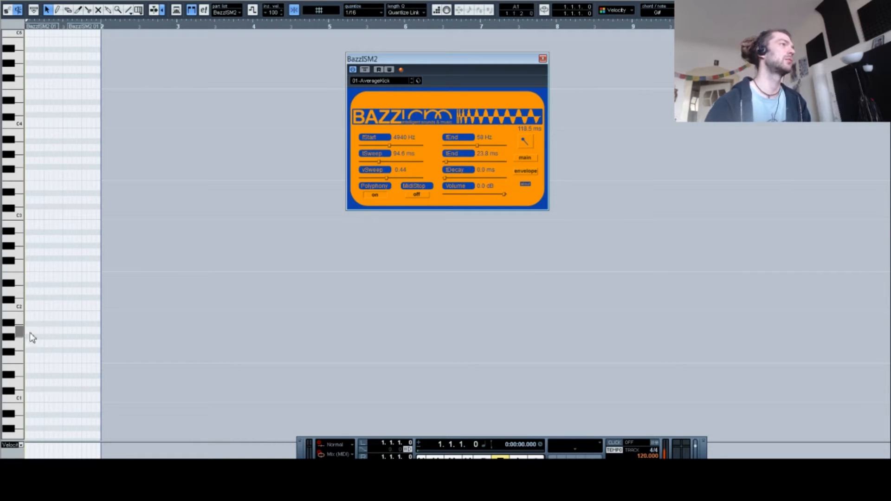
{"action": "left_click", "coordinate": [27, 305]}
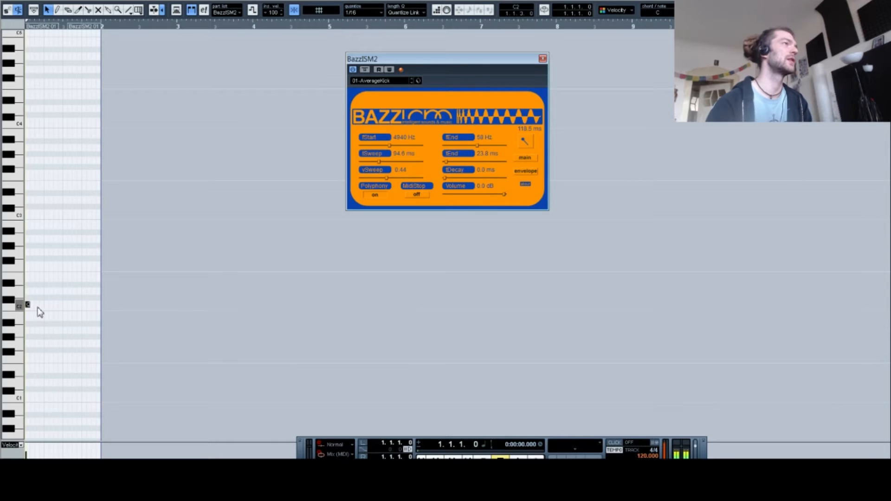
{"action": "left_click", "coordinate": [47, 305]}
{"action": "left_click", "coordinate": [66, 305]}
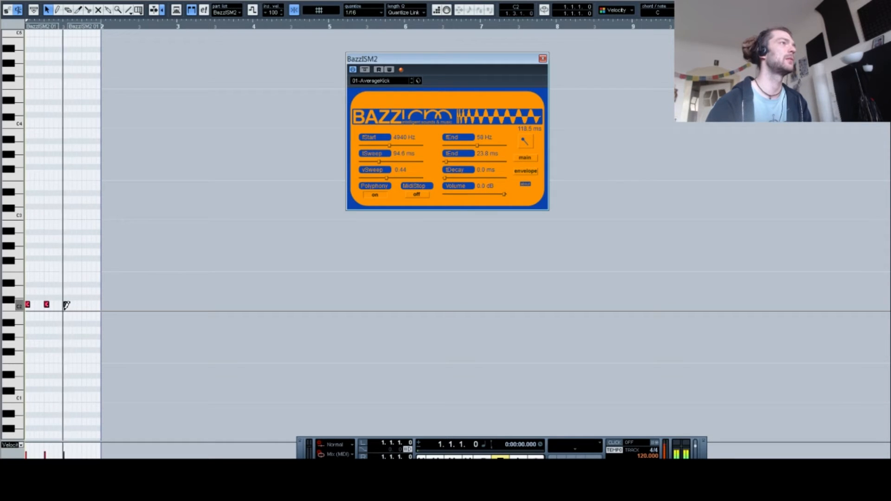
{"action": "left_click", "coordinate": [84, 304]}
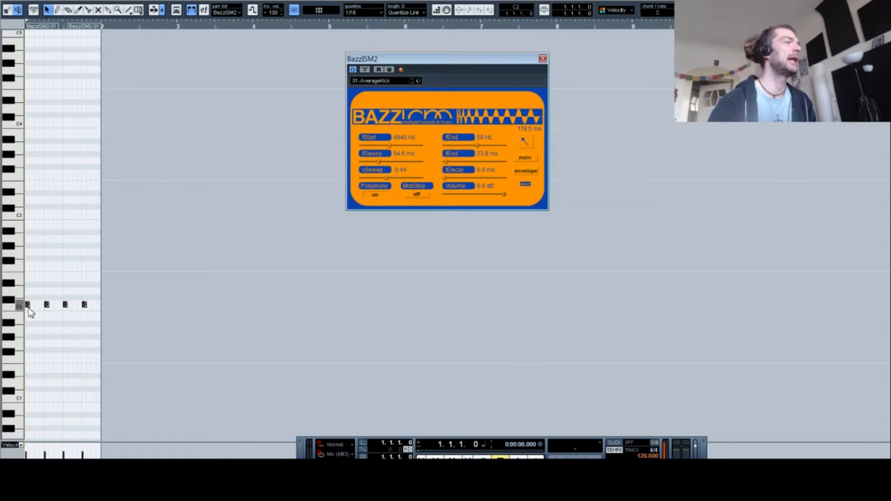
Deselect the four C2 notes and zoom in horizontally to examine their placement within the one-bar part.
{"action": "scroll", "coordinate": [63, 40], "scroll_direction": "up", "scroll_amount": 4}
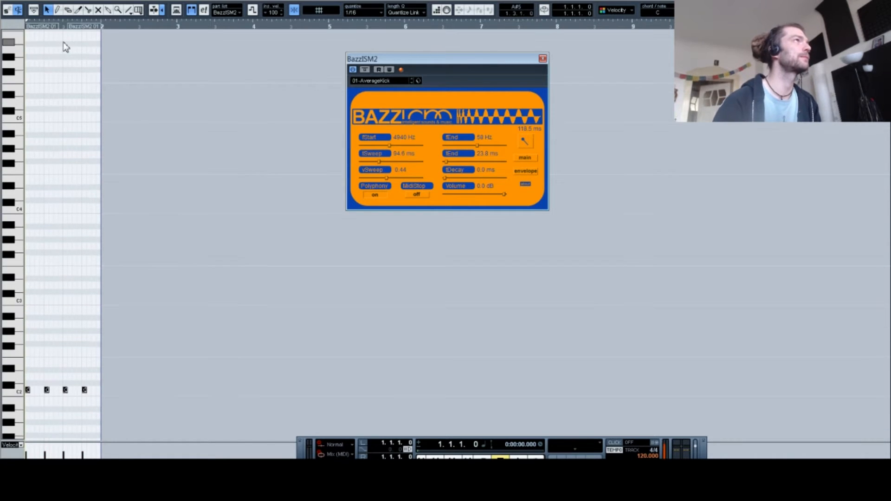
{"action": "left_click", "coordinate": [27, 406]}
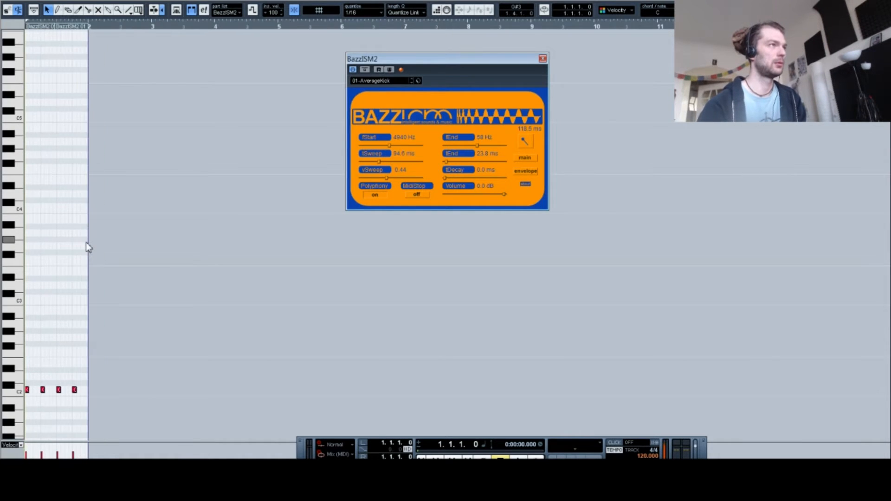
{"action": "key", "text": "h"}
{"action": "key", "text": "h"}
{"action": "key", "text": "h"}
{"action": "key", "text": "h"}
{"action": "key", "text": "h"}
{"action": "key", "text": "h"}
{"action": "key", "text": "h"}
{"action": "key", "text": "h"}
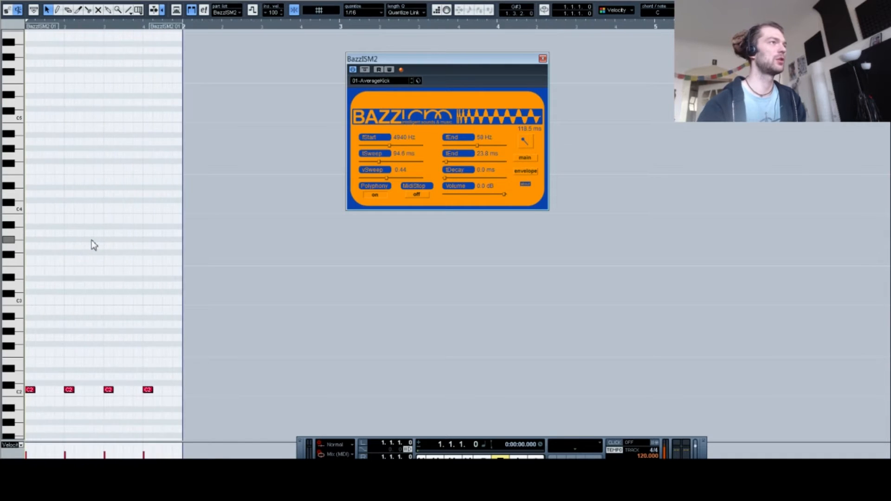
{"action": "key", "text": "h"}
{"action": "key", "text": "h"}
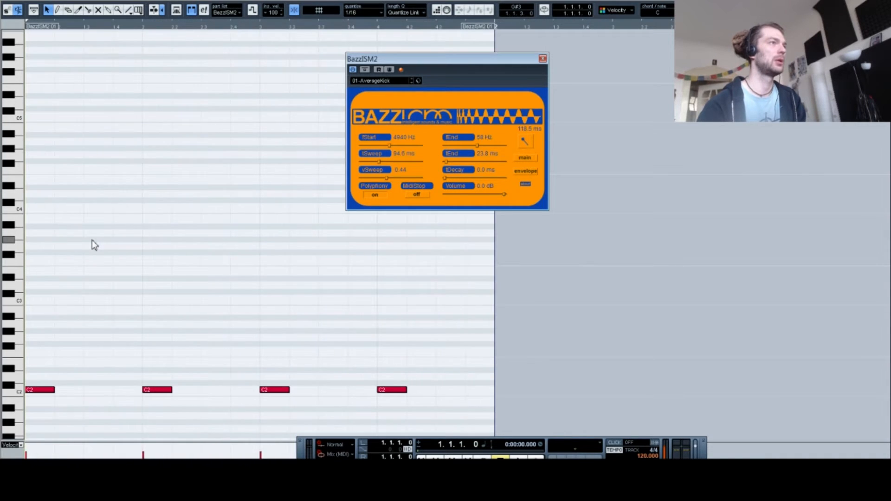
Audition the four C2 kick notes one after another and close the note editor.
{"action": "key", "text": "g"}
{"action": "key", "text": "g"}
{"action": "key", "text": "g"}
{"action": "key", "text": "g"}
{"action": "key", "text": "g"}
{"action": "key", "text": "g"}
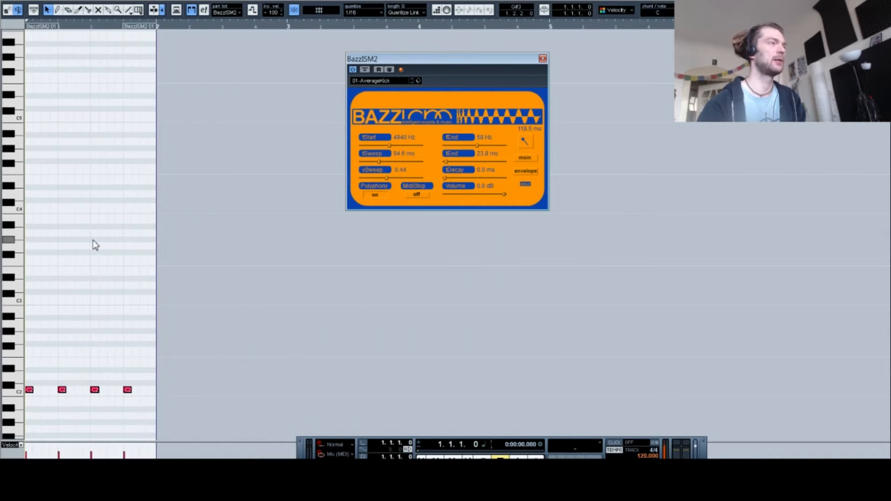
{"action": "key", "text": "g"}
{"action": "key", "text": "g"}
{"action": "key", "text": "h"}
{"action": "key", "text": "h"}
{"action": "key", "text": "h"}
{"action": "key", "text": "h"}
{"action": "key", "text": "h"}
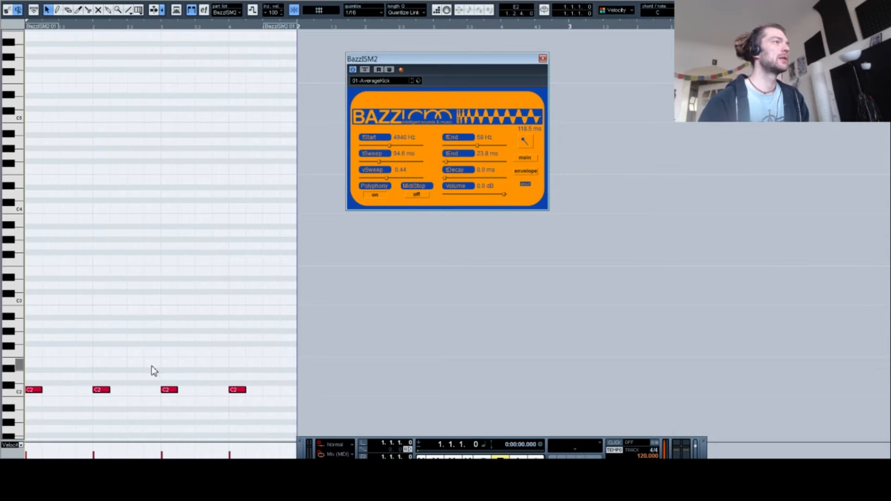
{"action": "left_click", "coordinate": [33, 390]}
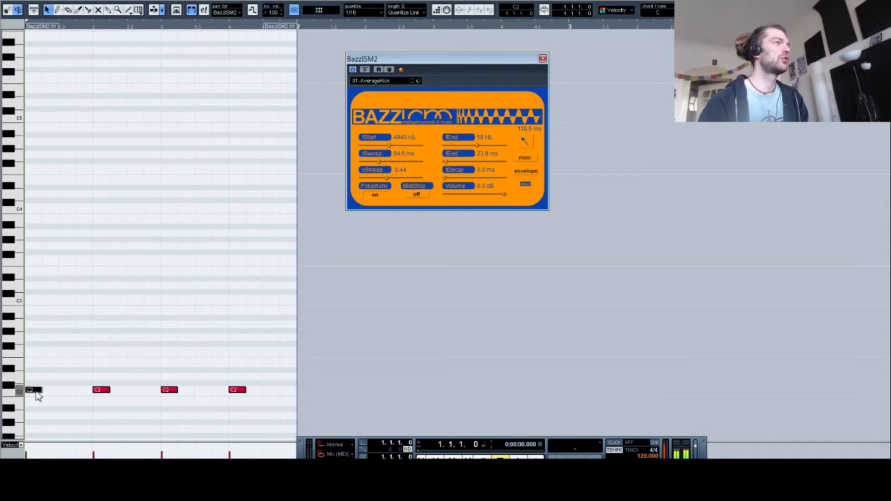
{"action": "left_click", "coordinate": [101, 390]}
{"action": "left_click", "coordinate": [174, 390]}
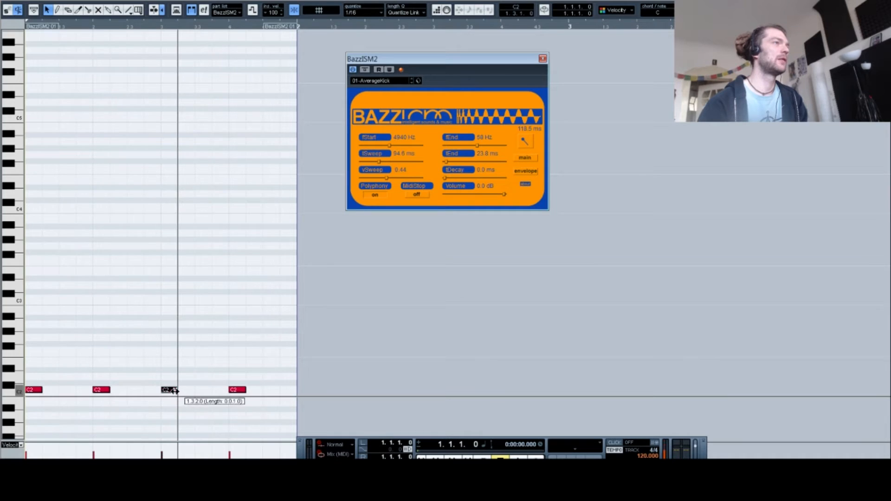
{"action": "left_click", "coordinate": [232, 389]}
{"action": "left_click", "coordinate": [36, 392]}
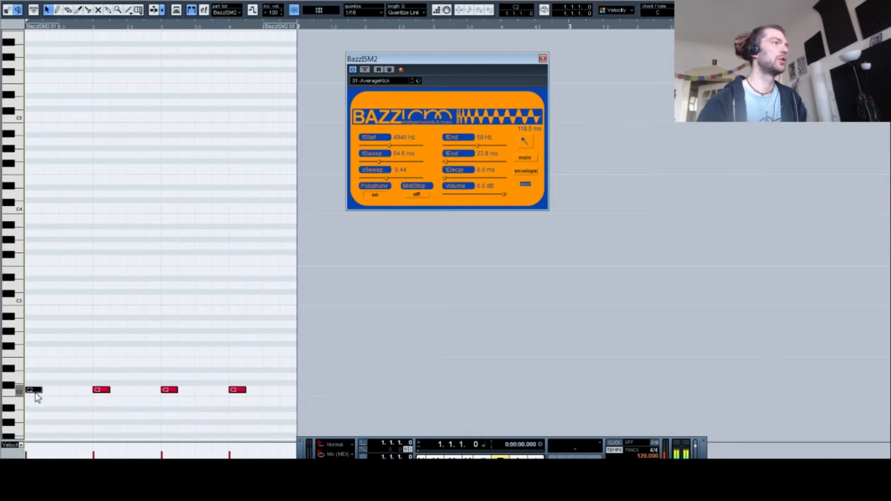
{"action": "left_click", "coordinate": [108, 391]}
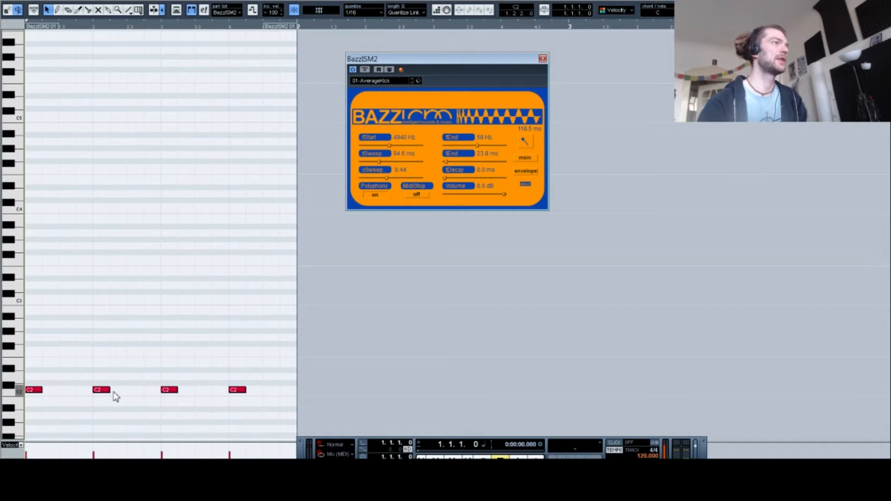
{"action": "left_click", "coordinate": [175, 391]}
{"action": "left_click", "coordinate": [240, 391]}
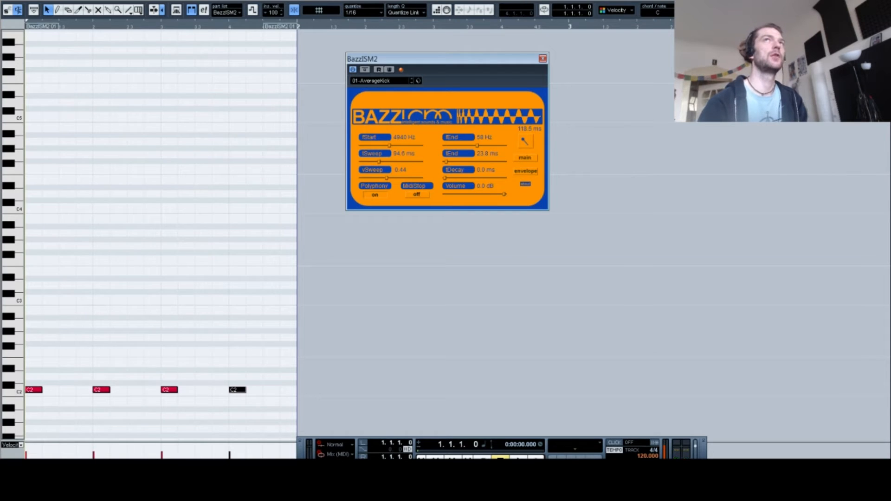
{"action": "key", "text": "Return"}
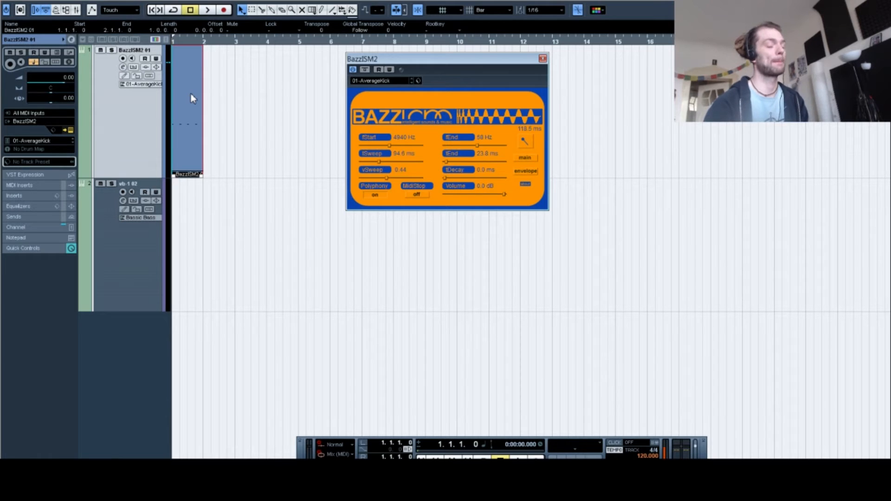
Set the locators around the BazzISM2 part, from bar 1 to bar 2, and play it back with Cycle on.
{"action": "left_click_drag", "start_coordinate": [252, 95], "coordinate": [97, 163]}
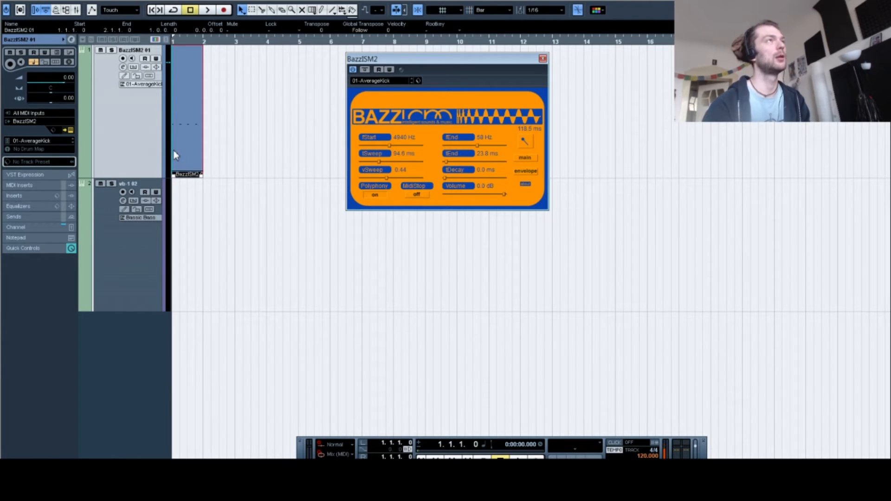
{"action": "key", "text": "p"}
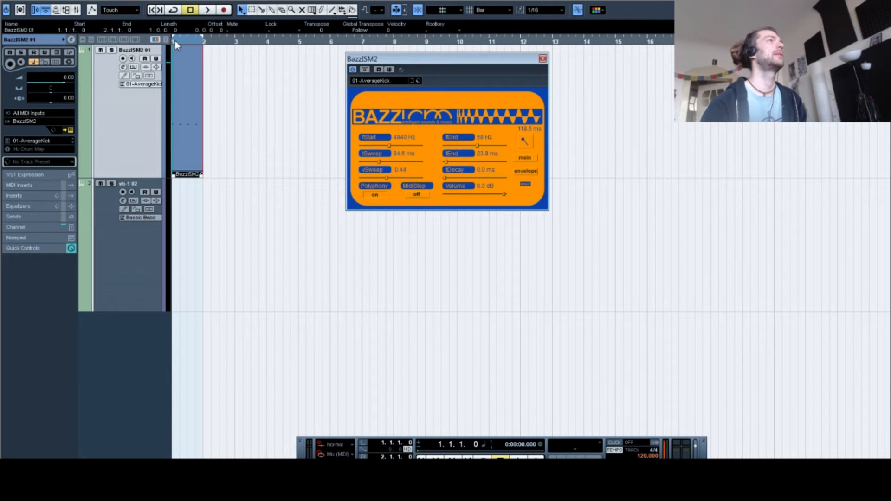
{"action": "mouse_move", "coordinate": [179, 40]}
{"action": "left_mouse_down"}
{"action": "mouse_move", "coordinate": [191, 43]}
{"action": "mouse_move", "coordinate": [175, 45]}
{"action": "left_mouse_up"}
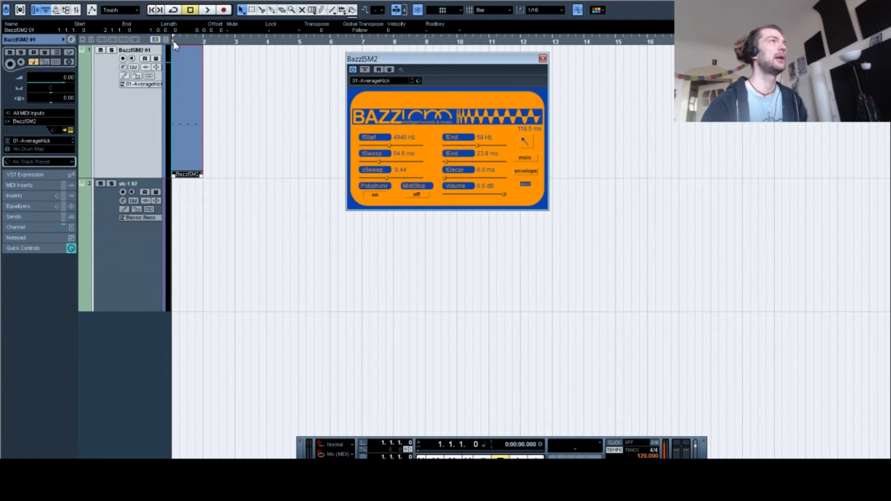
{"action": "left_click", "coordinate": [204, 41], "text": "alt"}
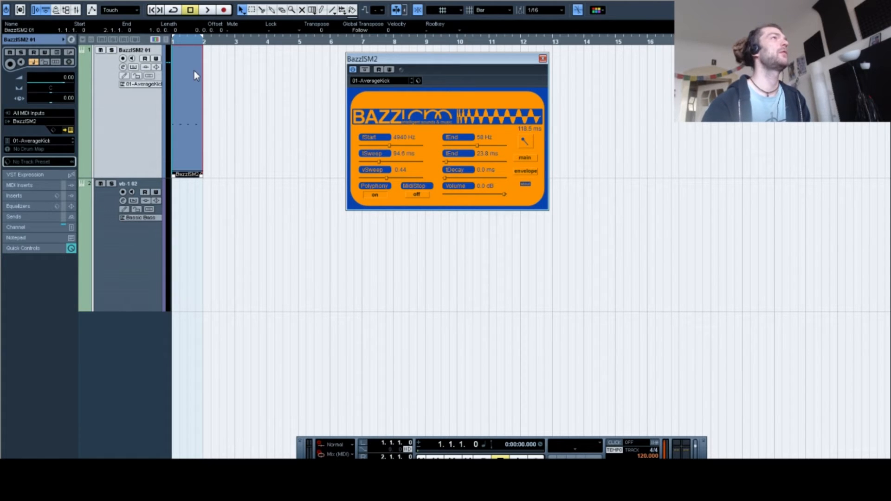
{"action": "left_click", "coordinate": [173, 11]}
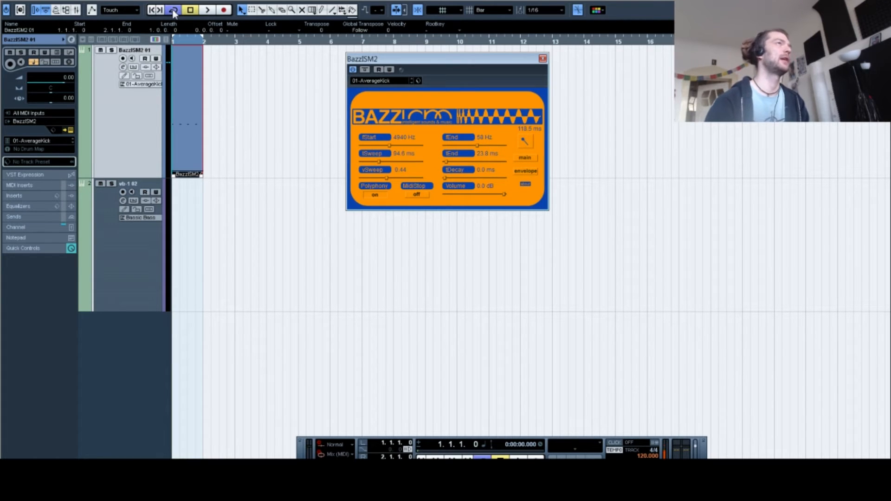
{"action": "left_click", "coordinate": [209, 15]}
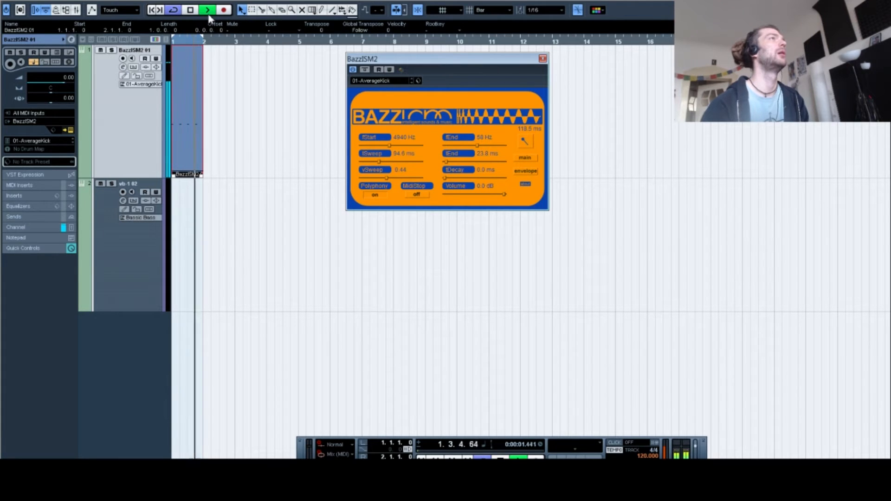
{"action": "key", "text": "space"}
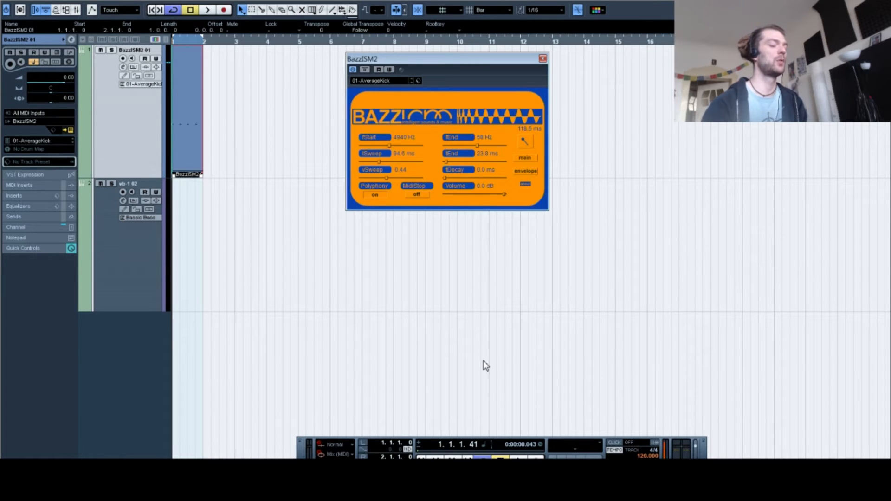
View the project's tempo track, close it, and move the Transport panel up so all its controls are reachable.
{"action": "key", "text": "ctrl+t"}
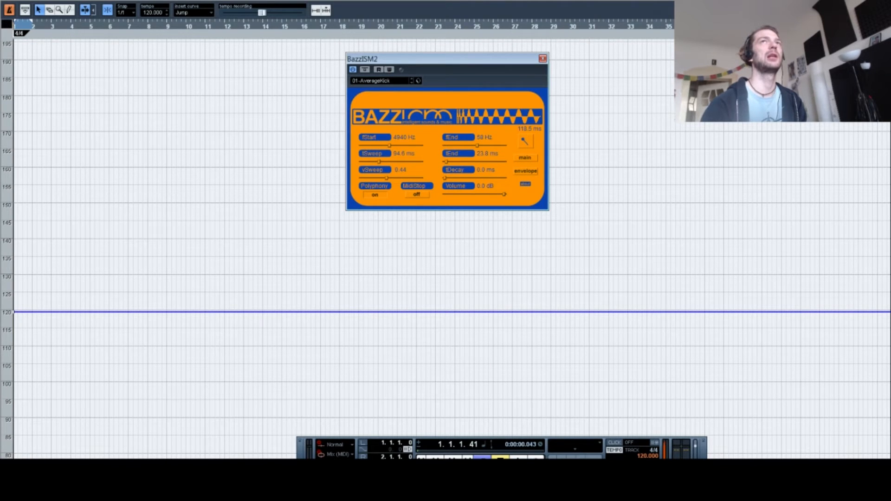
{"action": "key", "text": "ctrl+w"}
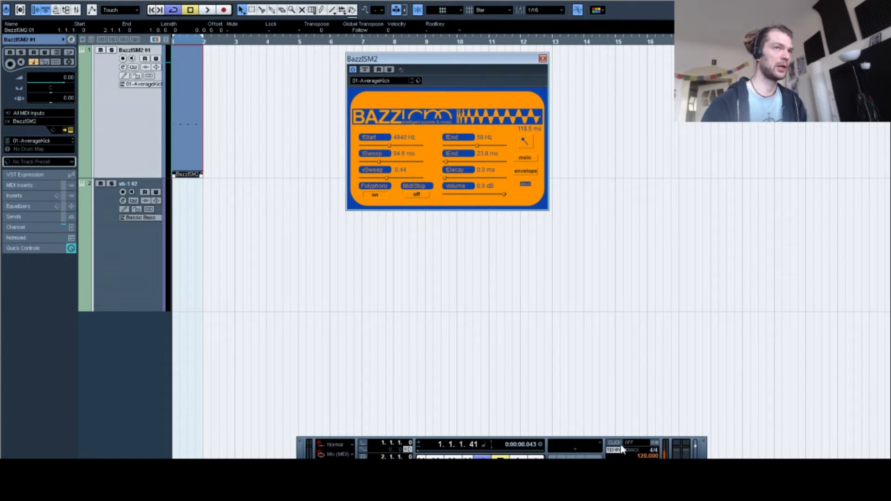
{"action": "left_click_drag", "start_coordinate": [609, 445], "coordinate": [558, 416]}
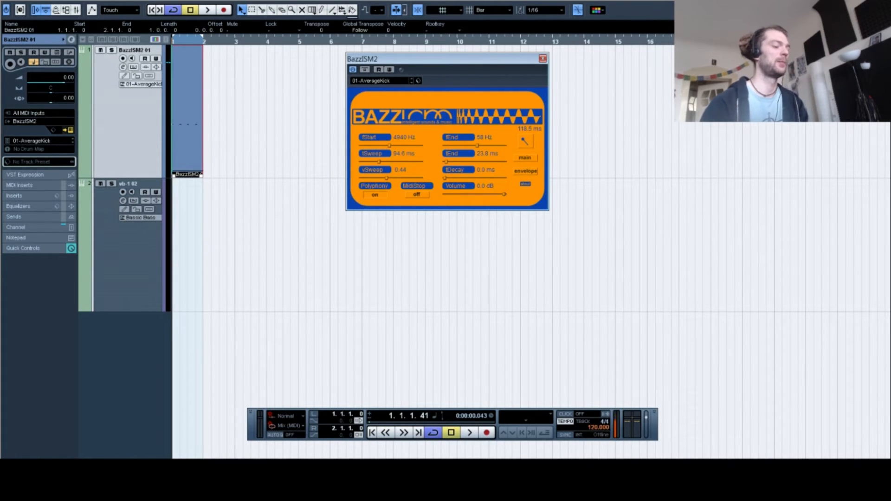
{"action": "key", "text": "F2"}
{"action": "key", "text": "F2"}
{"action": "key", "text": "F2"}
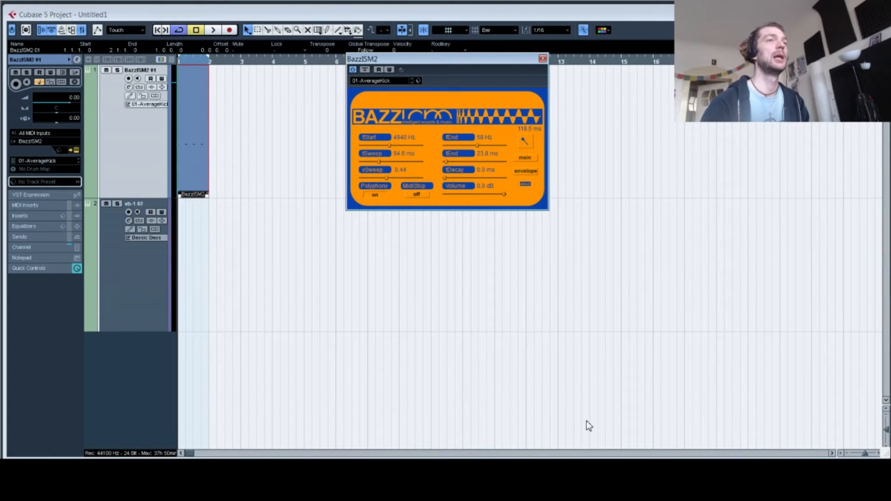
{"action": "key", "text": "F2"}
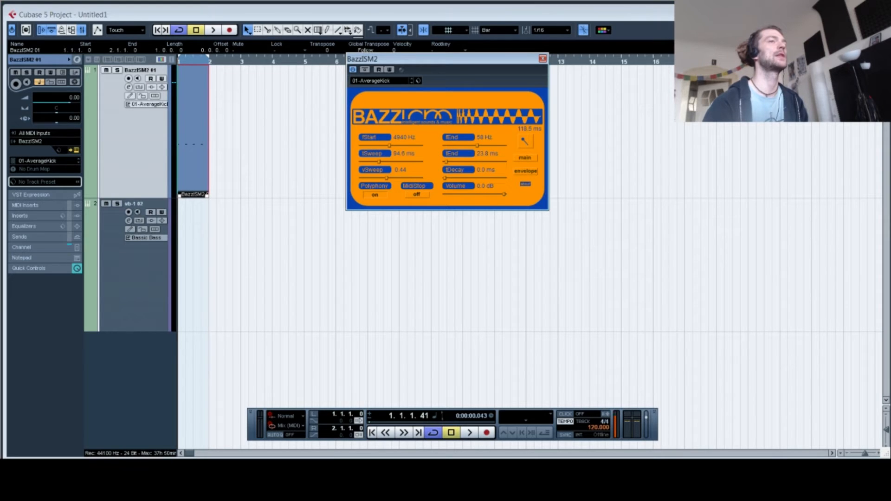
Switch the project from the tempo track to a fixed tempo and set it to 180 BPM.
{"action": "key", "text": "t"}
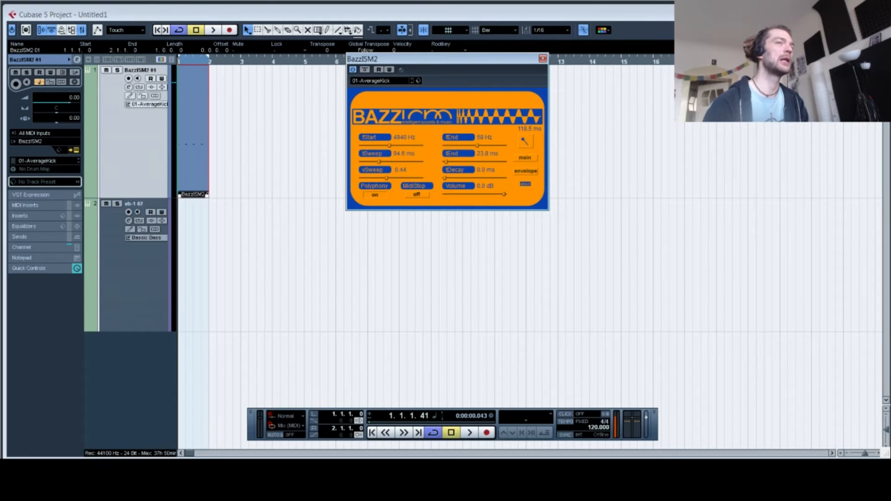
{"action": "scroll", "coordinate": [598, 428], "scroll_direction": "up", "scroll_amount": 20}
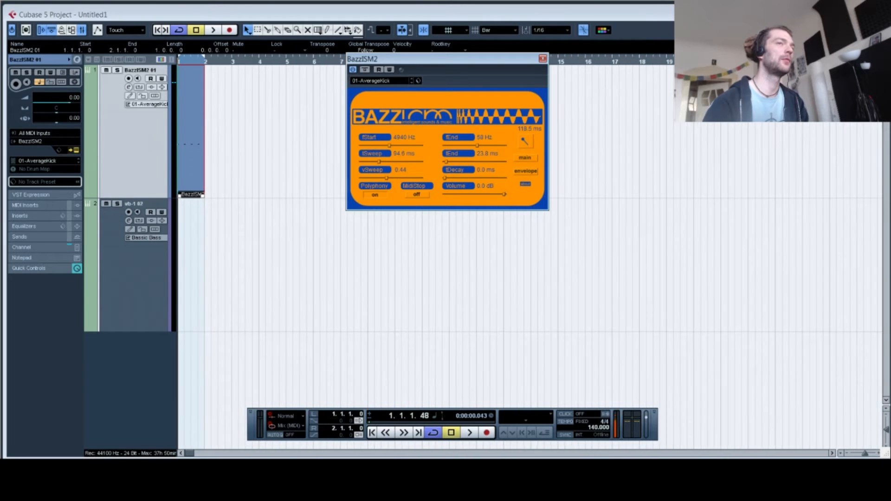
{"action": "scroll", "coordinate": [598, 427], "scroll_direction": "up", "scroll_amount": 9}
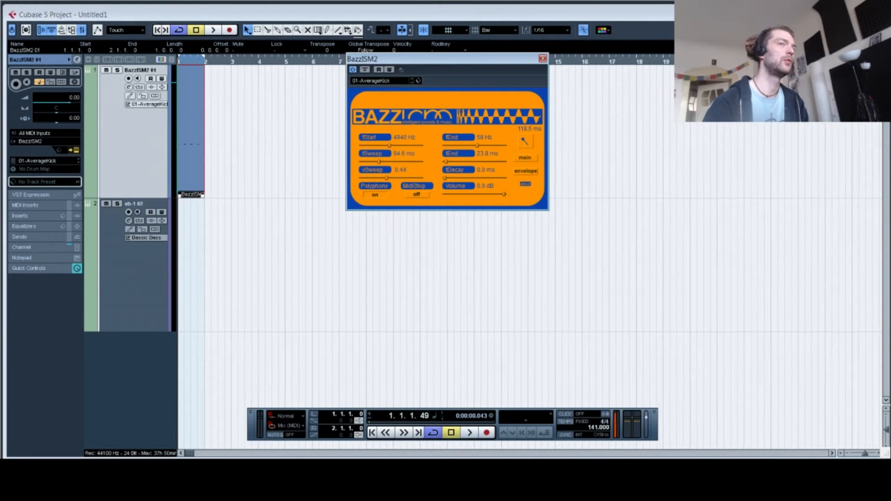
{"action": "scroll", "coordinate": [598, 428], "scroll_direction": "up", "scroll_amount": 20}
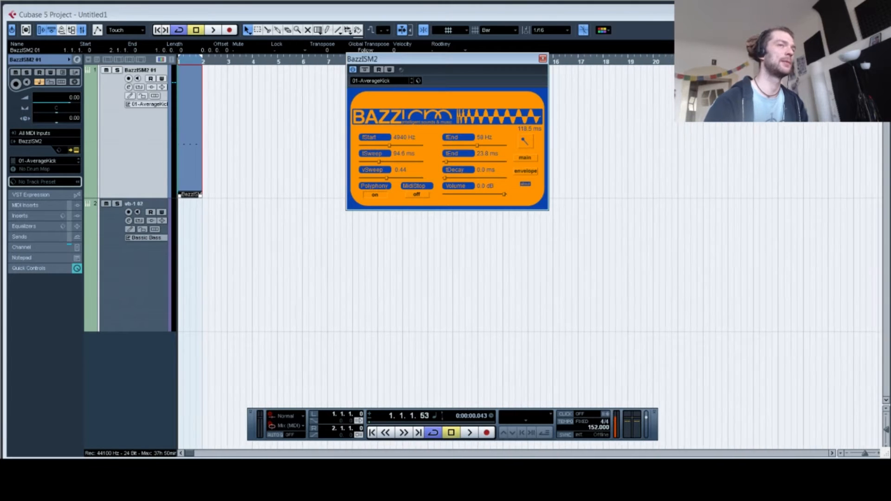
{"action": "scroll", "coordinate": [598, 428], "scroll_direction": "up", "scroll_amount": 4}
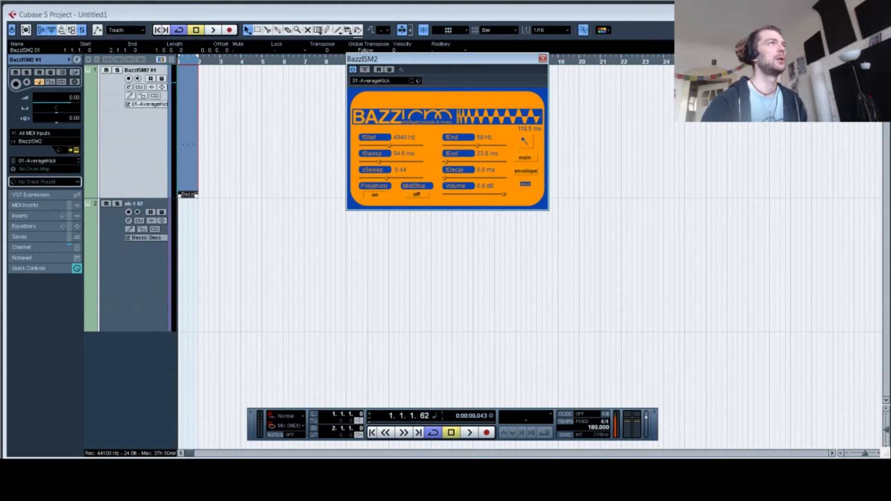
Play the kick loop at the new tempo and lower the BazzISM2 track's volume to -12.00.
{"action": "left_click_drag", "start_coordinate": [180, 60], "coordinate": [156, 97]}
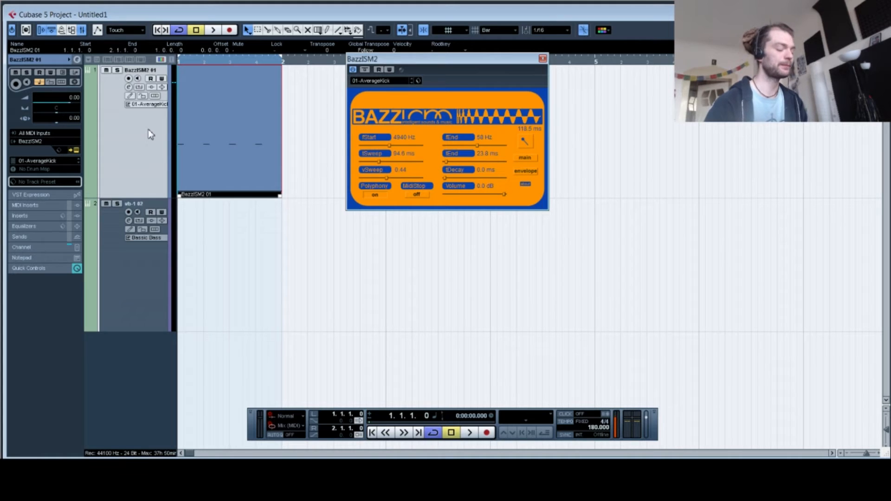
{"action": "key", "text": "space"}
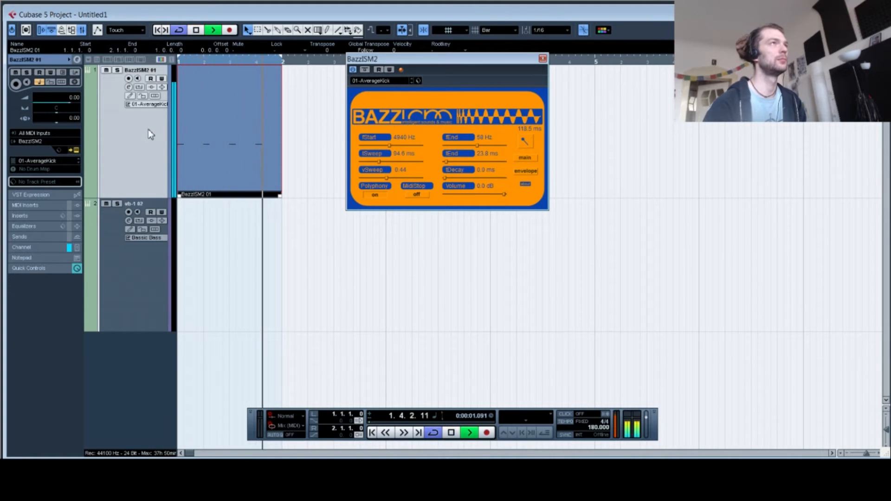
{"action": "key", "text": "space"}
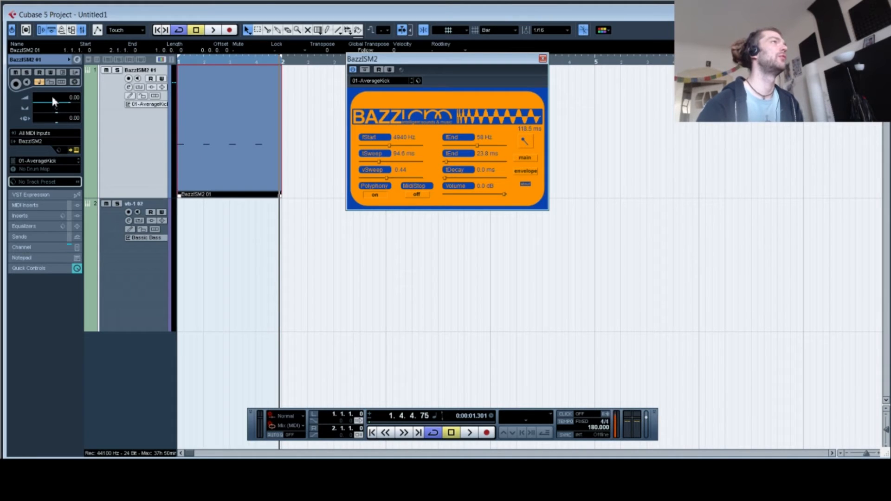
{"action": "left_click_drag", "start_coordinate": [62, 103], "coordinate": [57, 106]}
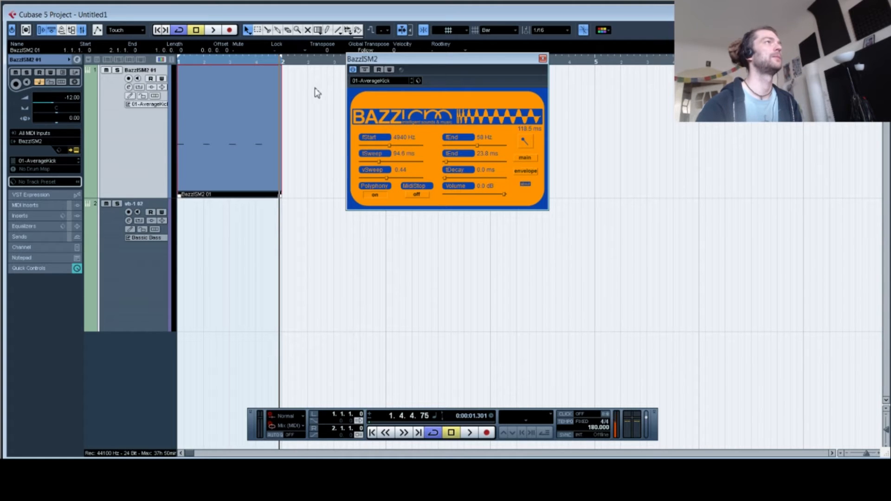
{"action": "key", "text": "space"}
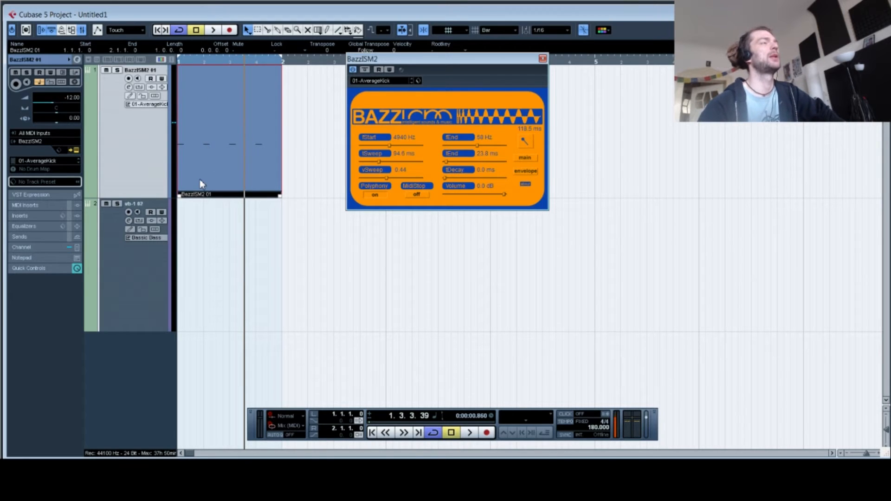
Create a one-bar part on the vb-1 track from bar 1 to bar 2 and open it for note editing.
{"action": "left_click", "coordinate": [114, 291]}
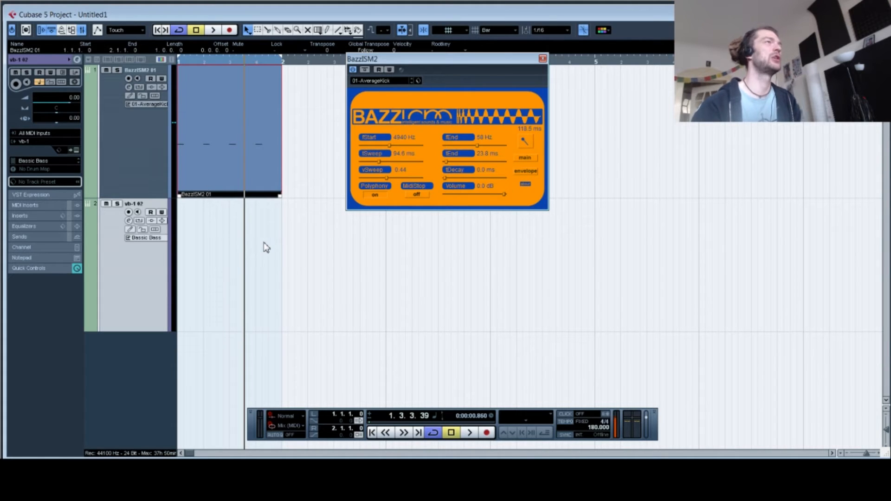
{"action": "double_click", "coordinate": [212, 254]}
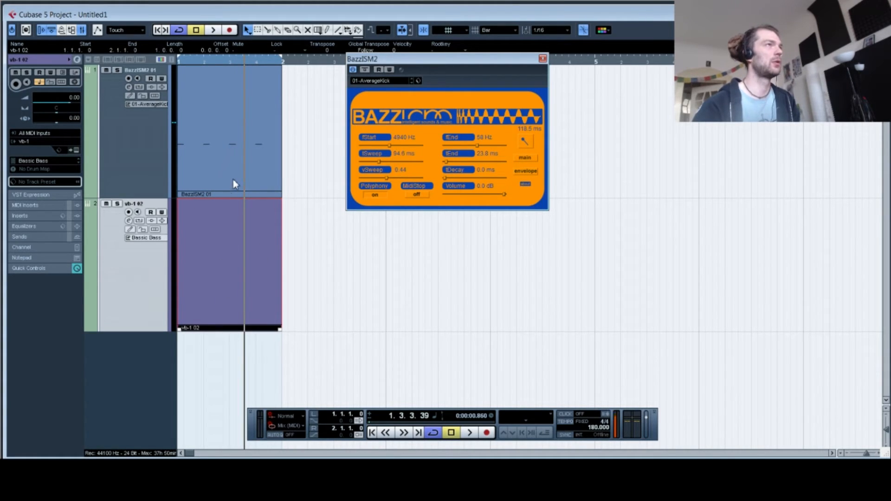
{"action": "left_click", "coordinate": [248, 31]}
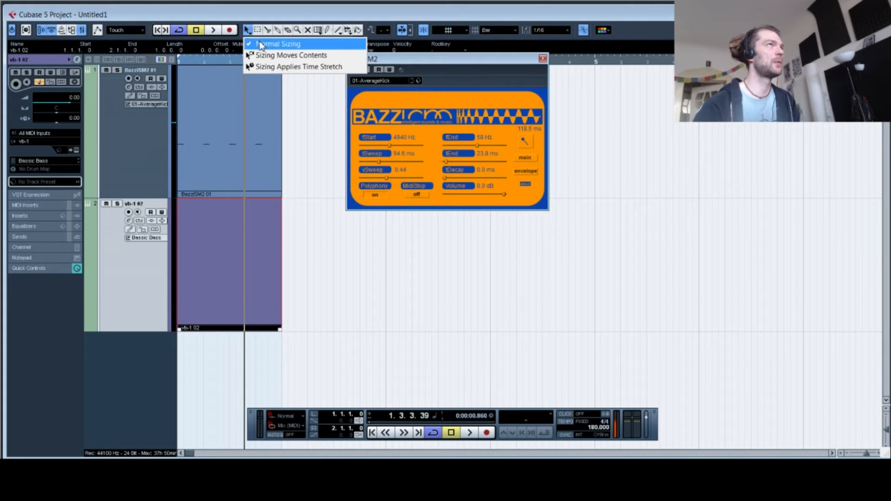
{"action": "left_click", "coordinate": [261, 44]}
{"action": "double_click", "coordinate": [212, 274]}
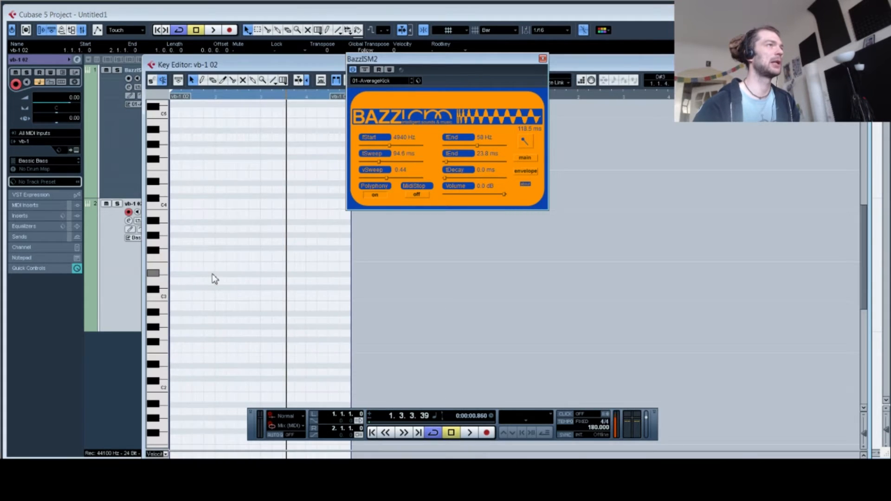
{"action": "left_click_drag", "start_coordinate": [261, 68], "coordinate": [259, 18]}
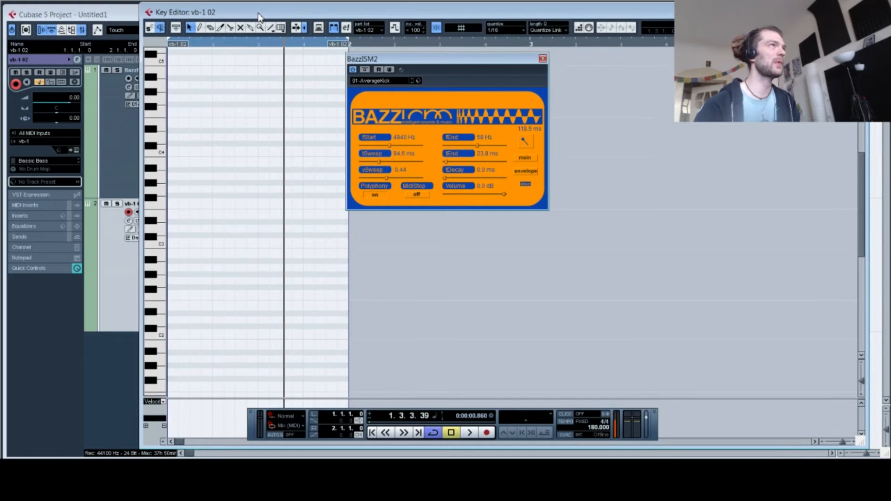
Maximize the Key Editor for the vb-1 part and audition the A0 bass note.
{"action": "double_click", "coordinate": [258, 18]}
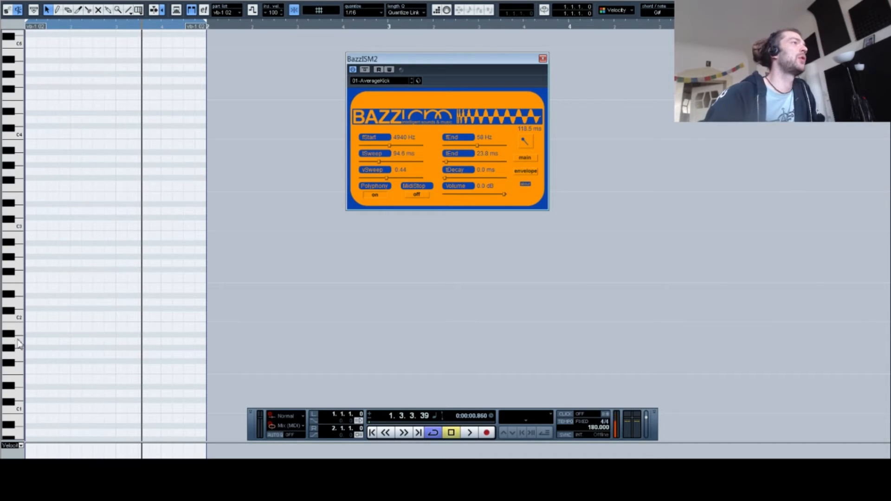
{"action": "scroll", "coordinate": [89, 316], "scroll_direction": "down", "scroll_amount": 5}
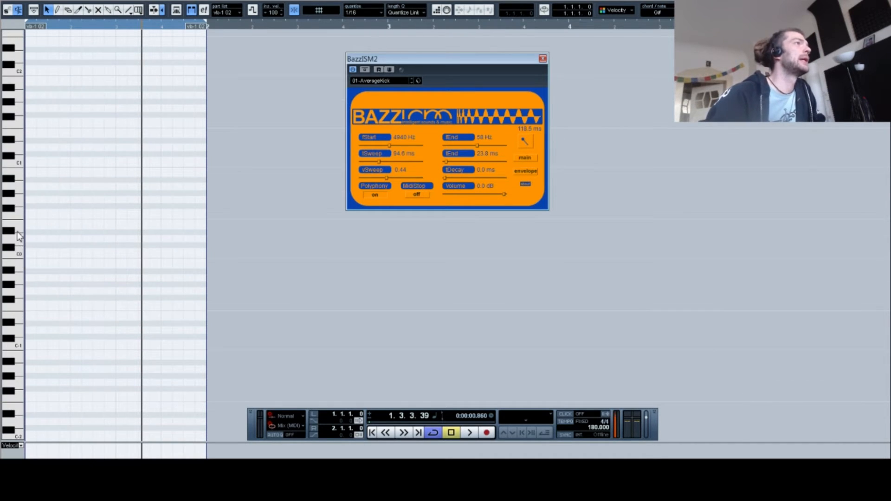
{"action": "left_click", "coordinate": [18, 195]}
{"action": "left_click", "coordinate": [16, 192]}
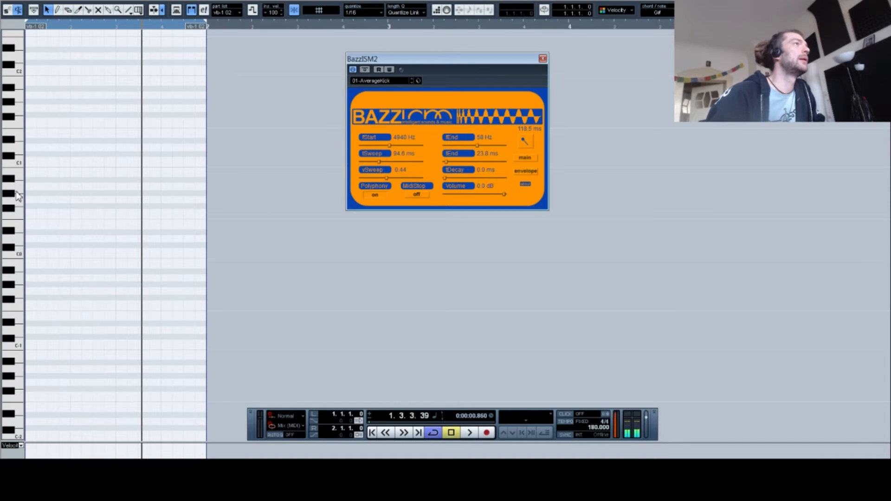
{"action": "left_click", "coordinate": [16, 191]}
{"action": "left_click", "coordinate": [16, 192]}
{"action": "left_click", "coordinate": [19, 195]}
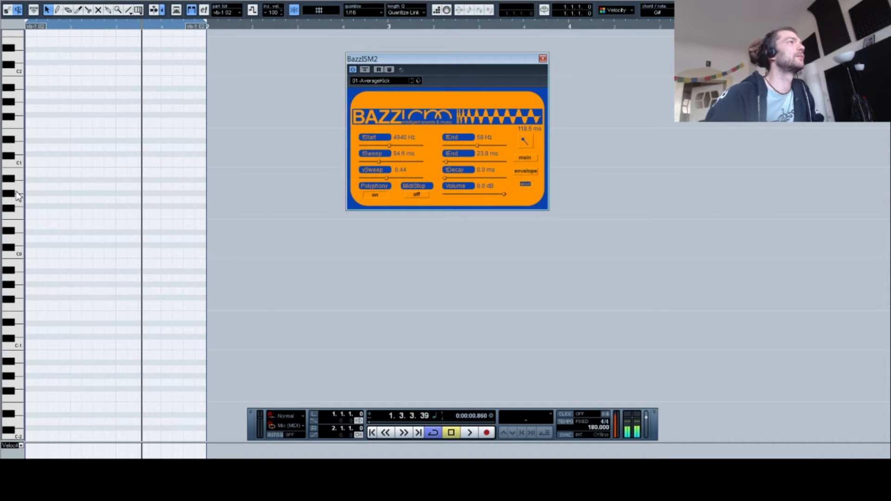
Add four consecutive 1/16 A0 notes filling the first beat of the vb-1 part.
{"action": "left_click", "coordinate": [30, 187]}
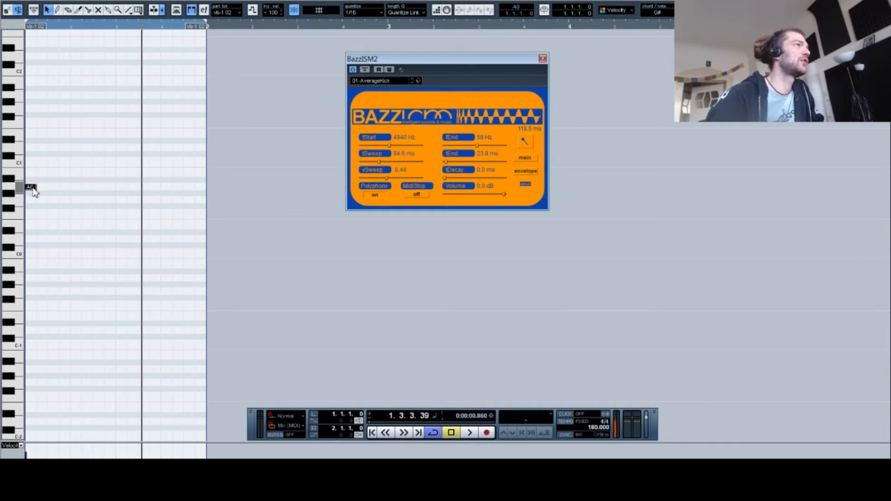
{"action": "right_click", "coordinate": [193, 113]}
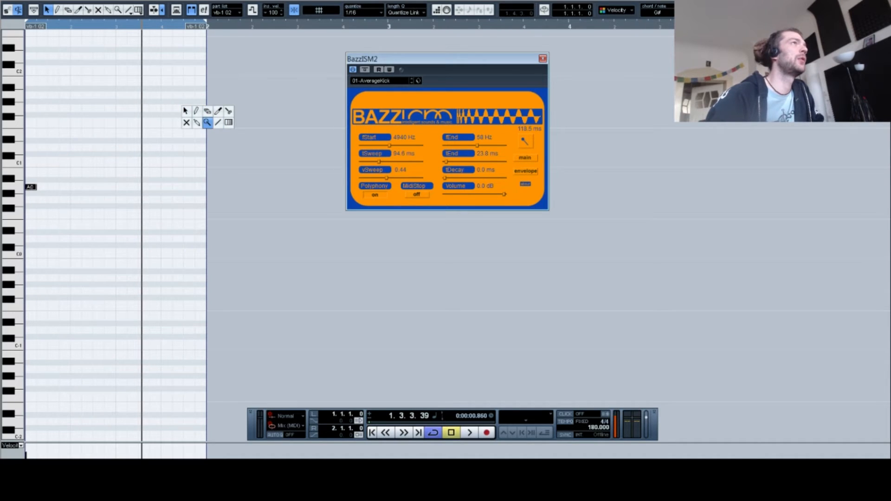
{"action": "left_click", "coordinate": [195, 110]}
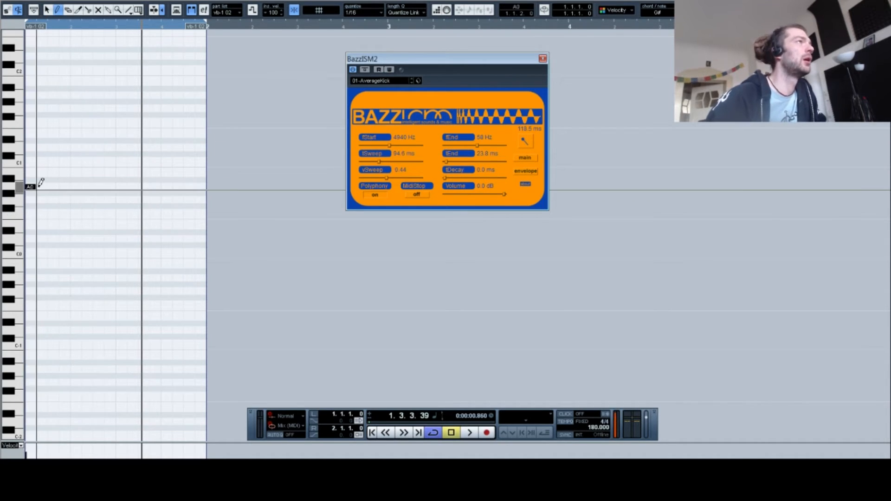
{"action": "left_click", "coordinate": [44, 187]}
{"action": "left_click", "coordinate": [54, 187]}
{"action": "left_click", "coordinate": [64, 187]}
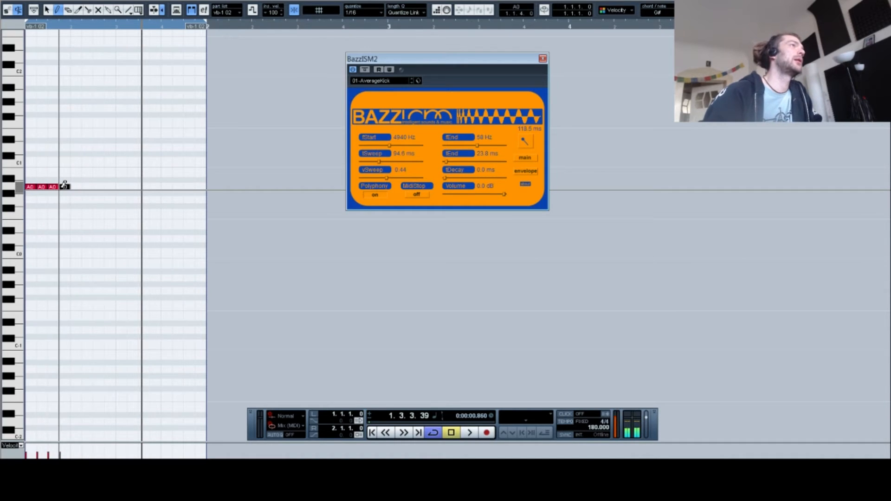
Delete the A0 note on the first beat and shorten the three remaining notes together.
{"action": "key", "text": "1"}
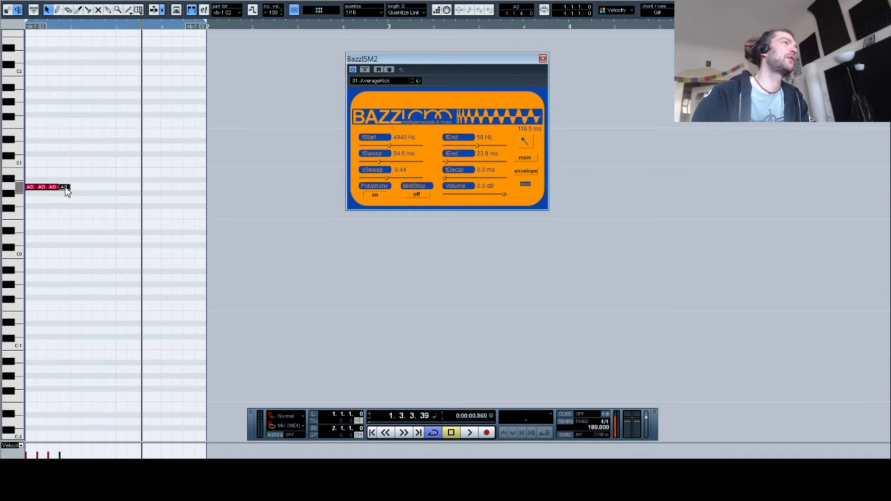
{"action": "left_click", "coordinate": [31, 187]}
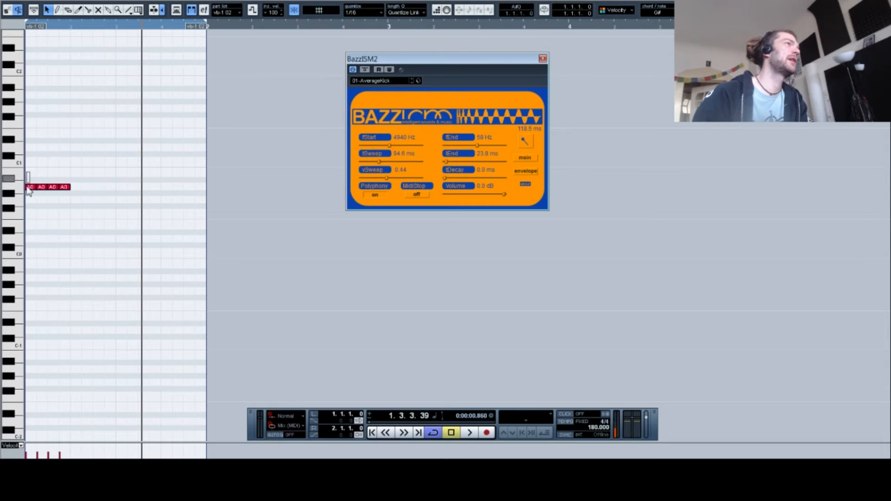
{"action": "key", "text": "Delete"}
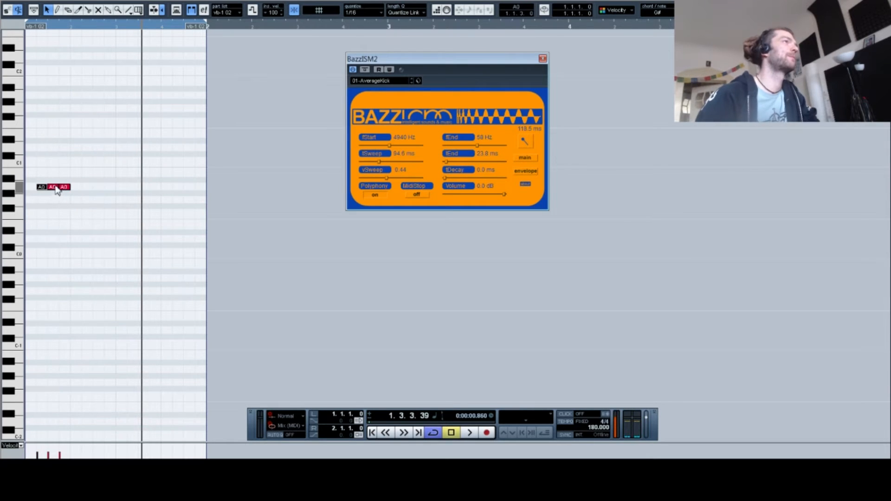
{"action": "left_click_drag", "start_coordinate": [82, 171], "coordinate": [62, 189]}
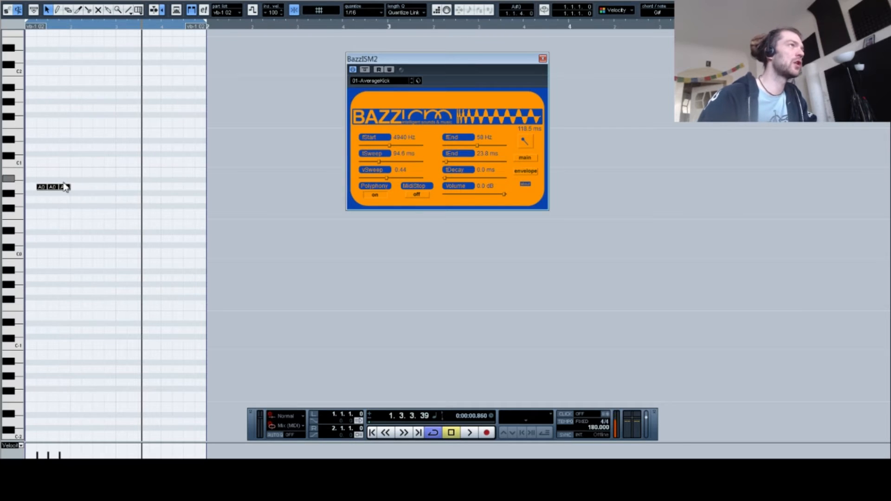
{"action": "left_click_drag", "start_coordinate": [71, 187], "coordinate": [67, 188]}
{"action": "left_click", "coordinate": [68, 188]}
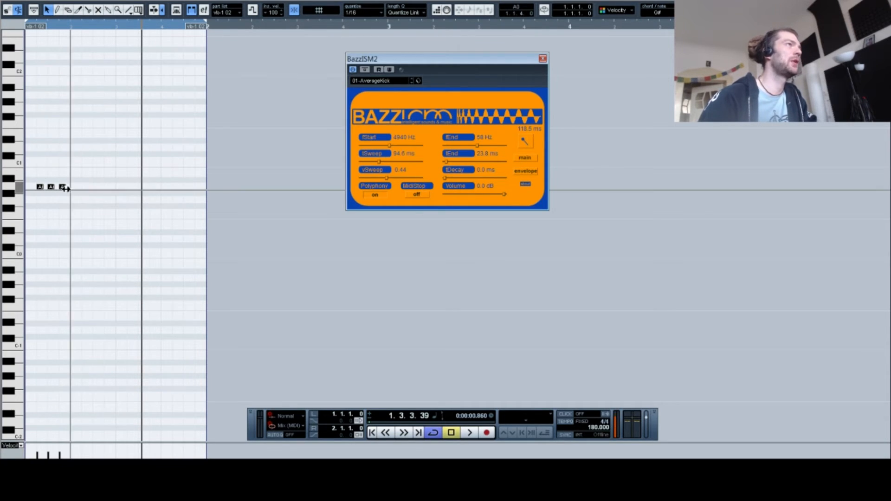
Copy the three-note A0 group onto beats 2, 3 and 4 of the bar and close the Key Editor.
{"action": "left_click", "coordinate": [49, 187]}
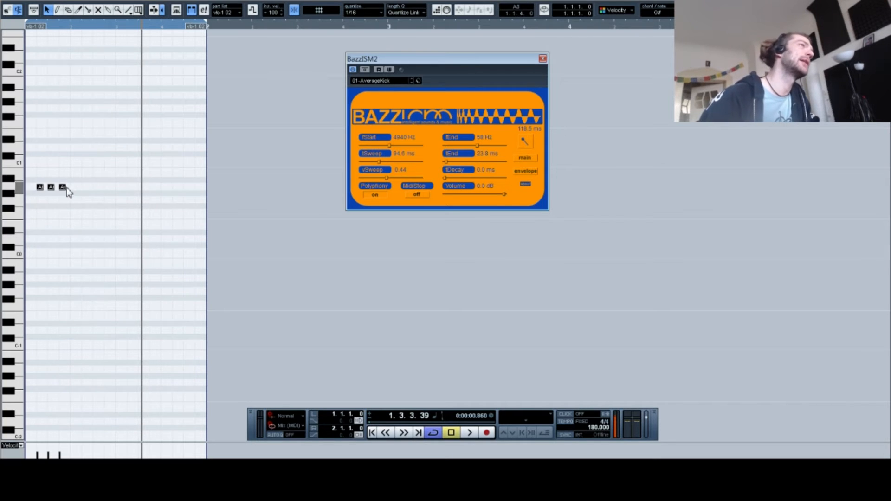
{"action": "mouse_move", "coordinate": [41, 188]}
{"action": "left_mouse_down"}
{"action": "mouse_move", "coordinate": [91, 188]}
{"action": "mouse_move", "coordinate": [34, 191]}
{"action": "left_mouse_up"}
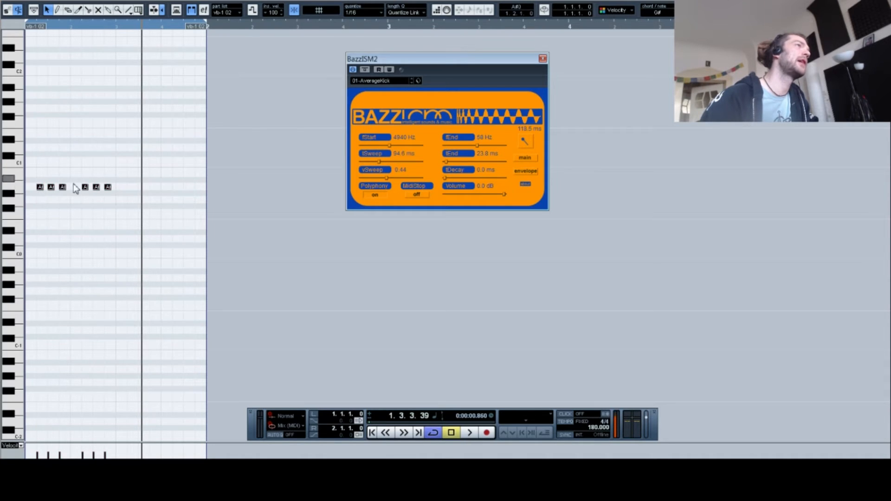
{"action": "left_click_drag", "start_coordinate": [113, 175], "coordinate": [132, 187]}
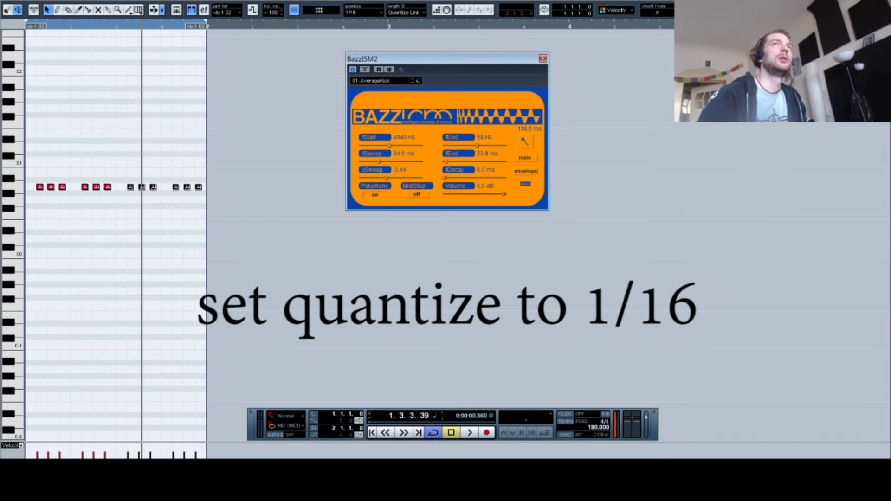
{"action": "left_click", "coordinate": [91, 28]}
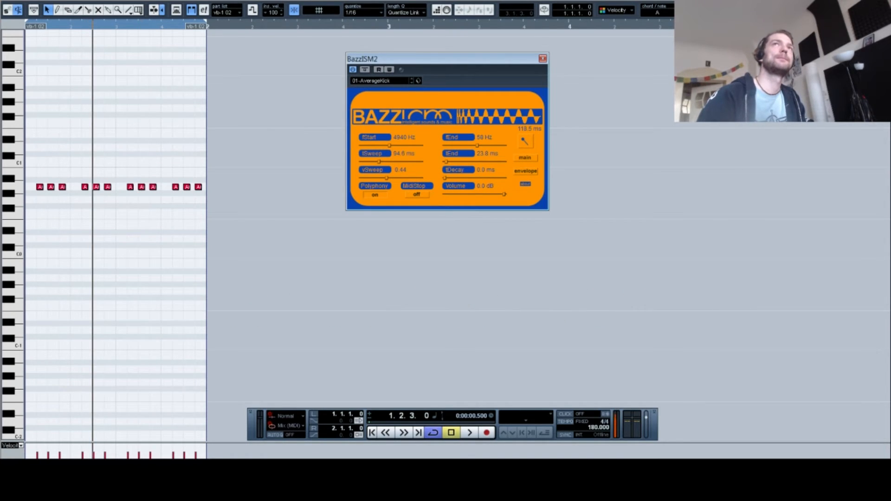
{"action": "key", "text": "Return"}
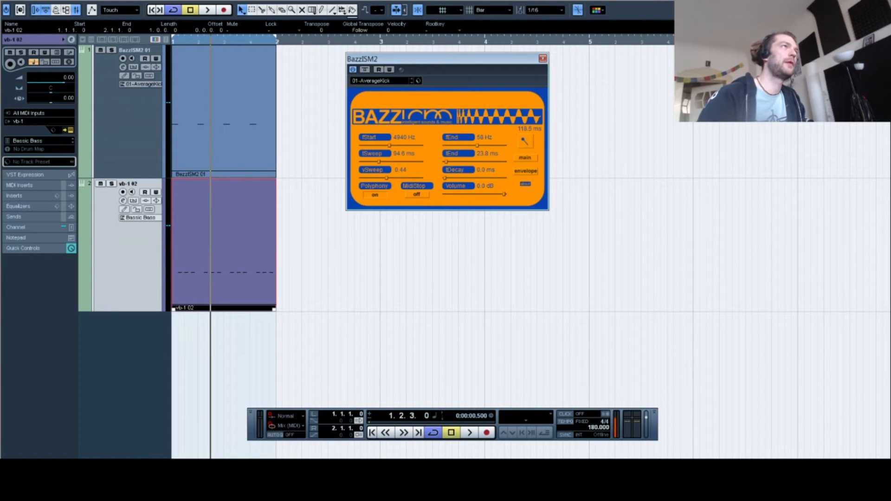
Open the vb-1 instrument beside BazzISM2, shift its pick and pickup toward the bridge, and play the kick and bass loop.
{"action": "key", "text": "alt+Tab"}
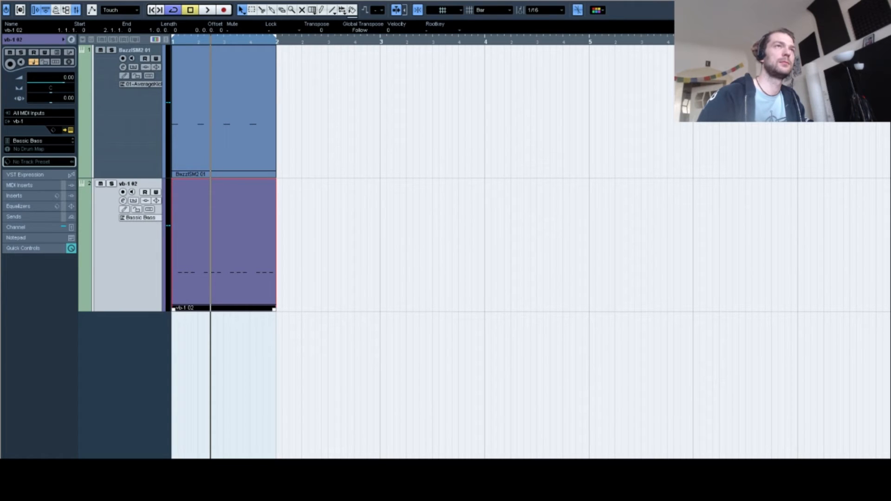
{"action": "key", "text": "alt+Tab"}
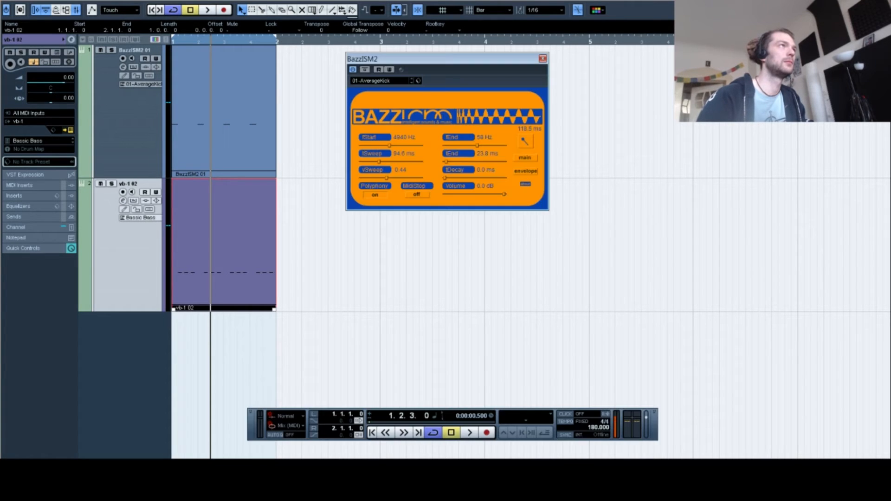
{"action": "left_click", "coordinate": [71, 130]}
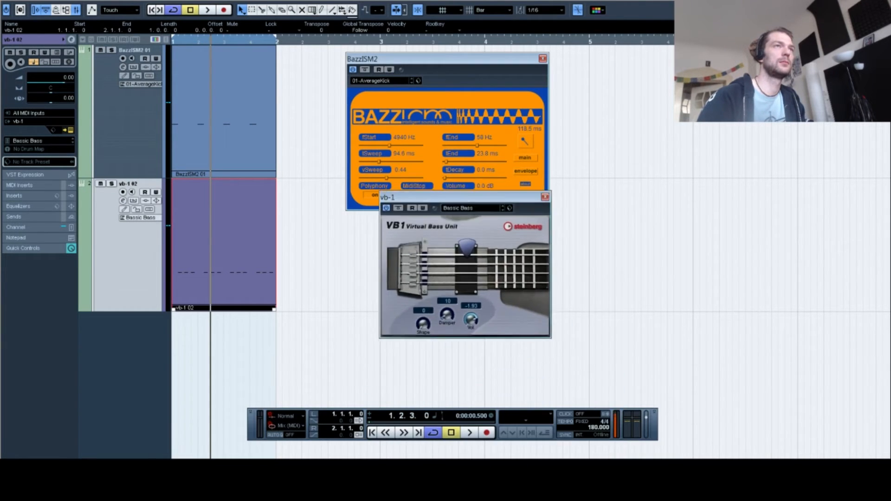
{"action": "left_click_drag", "start_coordinate": [425, 199], "coordinate": [602, 122]}
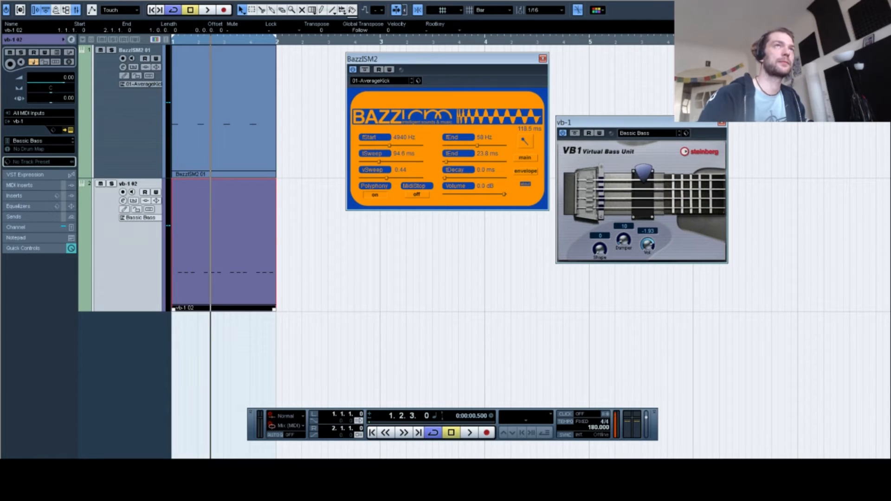
{"action": "left_click_drag", "start_coordinate": [644, 172], "coordinate": [617, 194]}
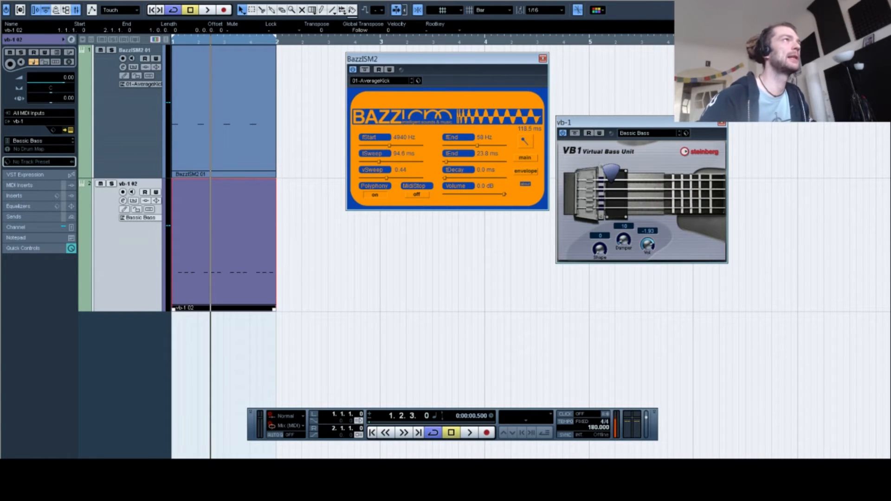
{"action": "key", "text": "space"}
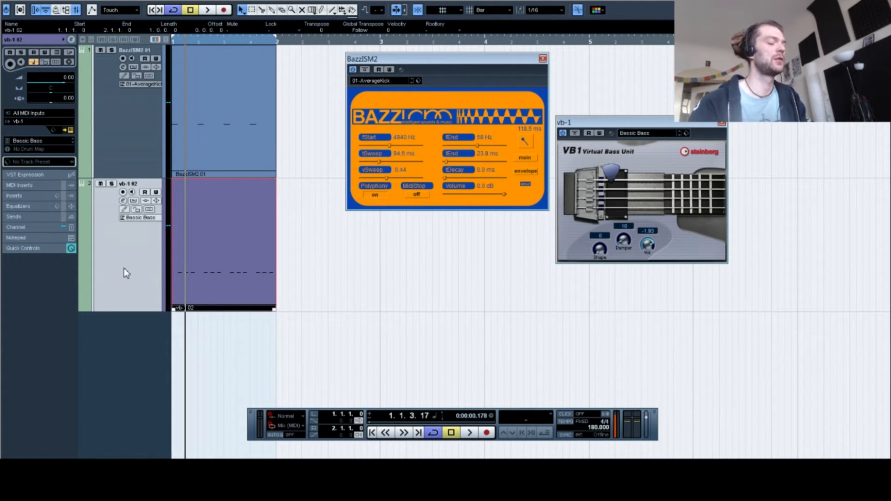
Select the BazzISM2 track and open the VST Connections outputs and the Mixer.
{"action": "left_click", "coordinate": [114, 158]}
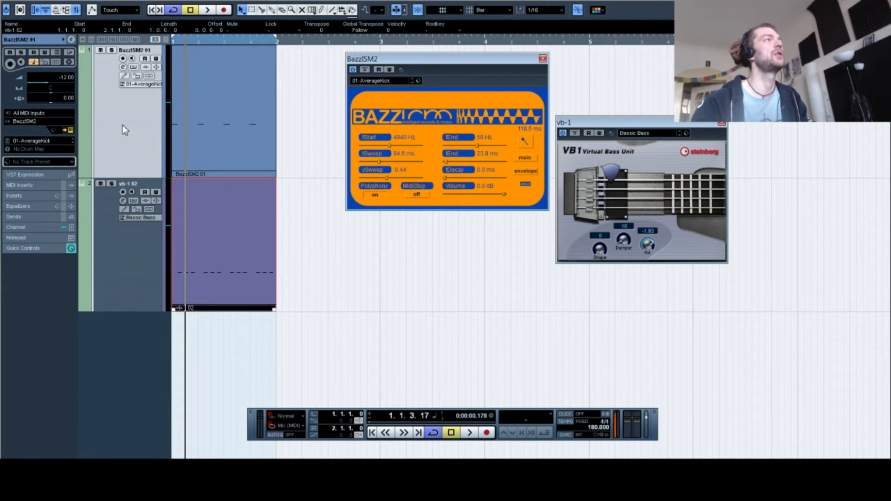
{"action": "key", "text": "F4"}
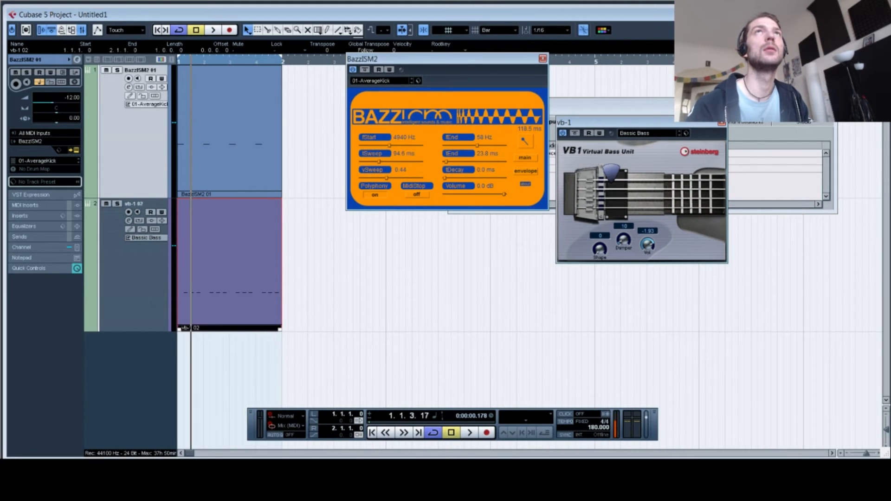
{"action": "left_click_drag", "start_coordinate": [888, 457], "coordinate": [887, 457]}
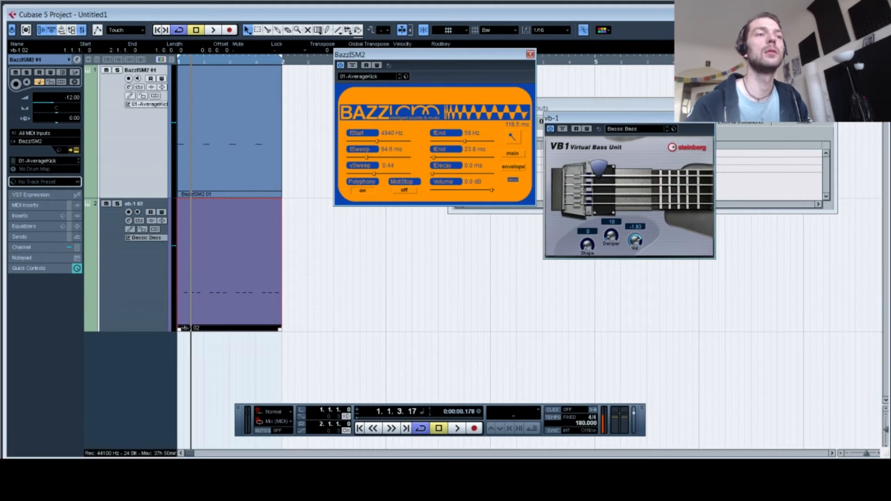
{"action": "key", "text": "F3"}
{"action": "left_click_drag", "start_coordinate": [432, 225], "coordinate": [413, 234]}
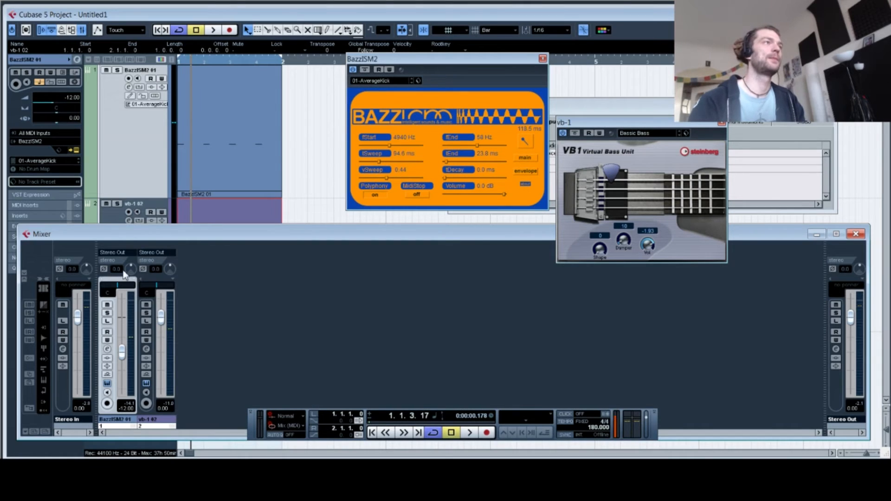
Close the vb-1, BazzISM2, VST Connections and Transport windows, leaving the Mixer open.
{"action": "left_click", "coordinate": [721, 122]}
{"action": "left_click", "coordinate": [543, 58]}
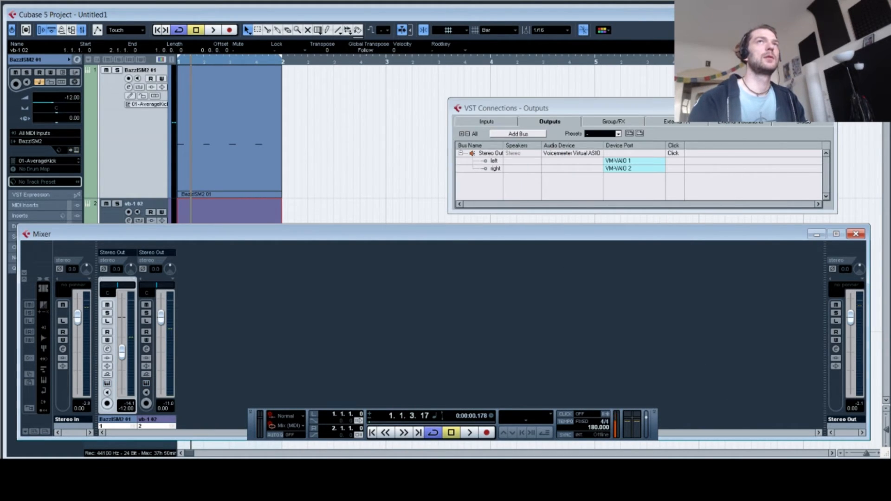
{"action": "left_click", "coordinate": [831, 106]}
{"action": "left_click", "coordinate": [654, 411]}
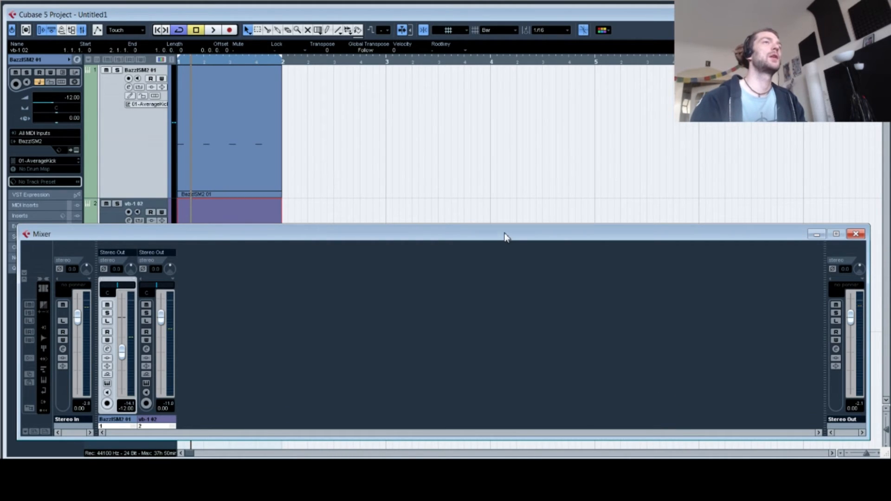
Move the Mixer up, expand it to show the channels' insert slots, and collapse it to just the faders.
{"action": "left_click_drag", "start_coordinate": [505, 234], "coordinate": [516, 208]}
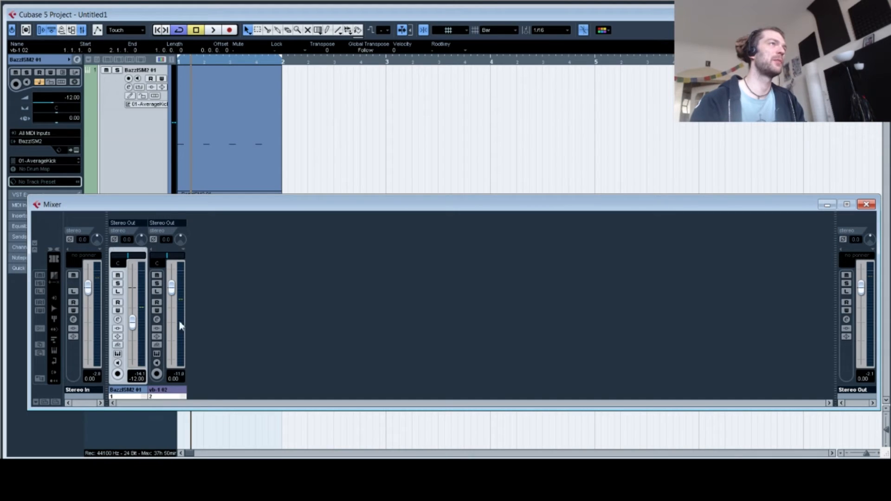
{"action": "left_click", "coordinate": [52, 249]}
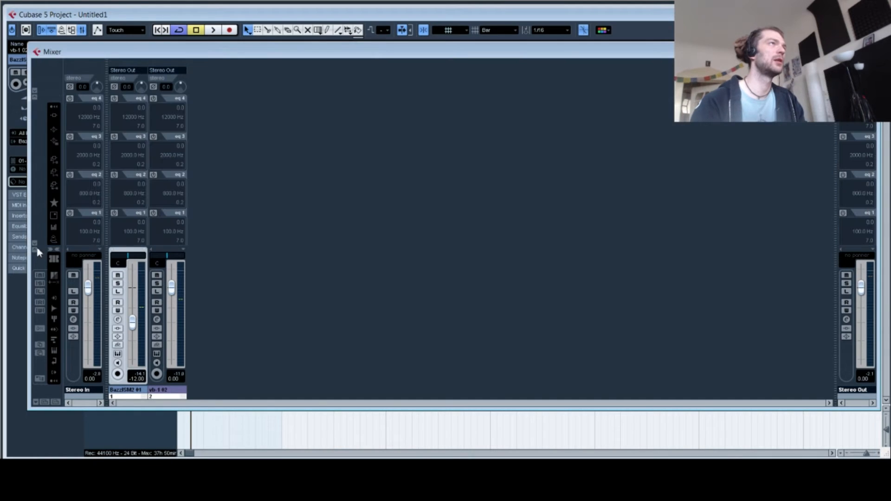
{"action": "left_click", "coordinate": [54, 112]}
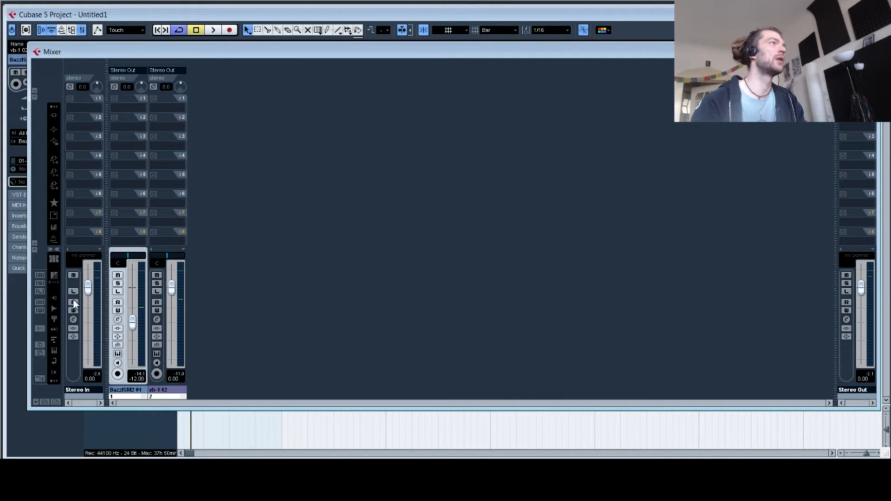
{"action": "left_click", "coordinate": [35, 91]}
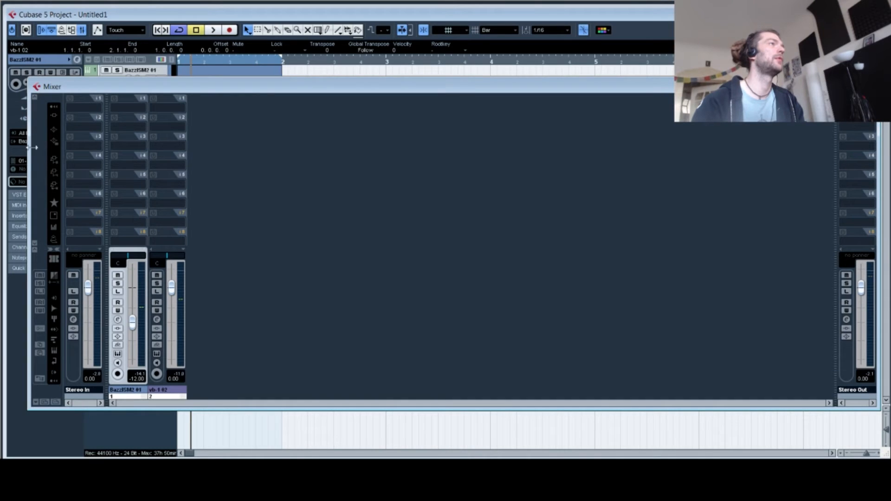
{"action": "left_click", "coordinate": [33, 244]}
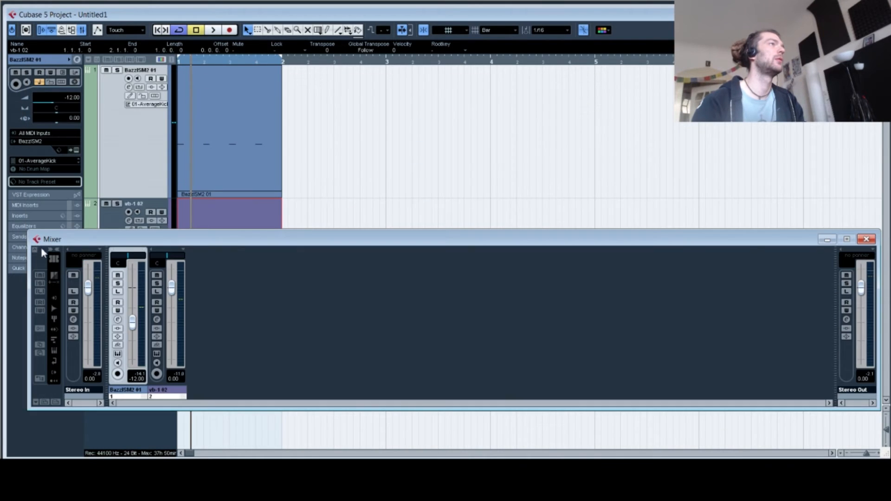
Expand the Mixer to show the channels' insert slots and play the loop to check the levels.
{"action": "left_click", "coordinate": [37, 250]}
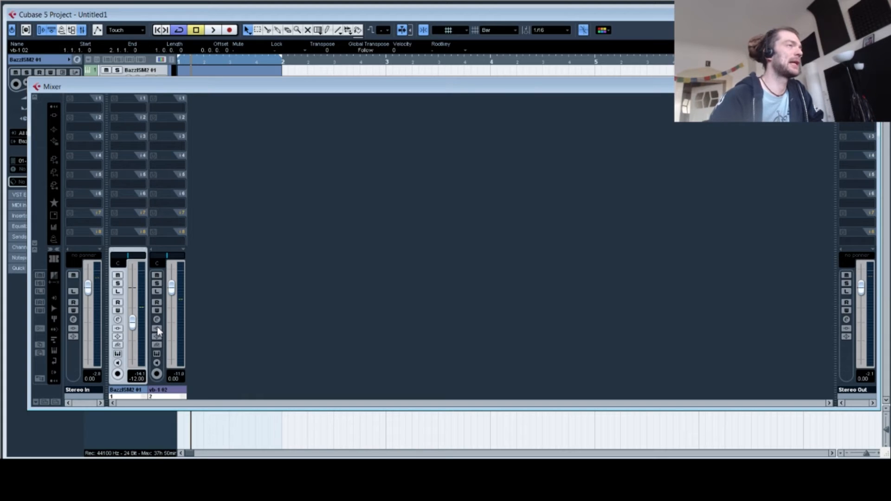
{"action": "key", "text": "space"}
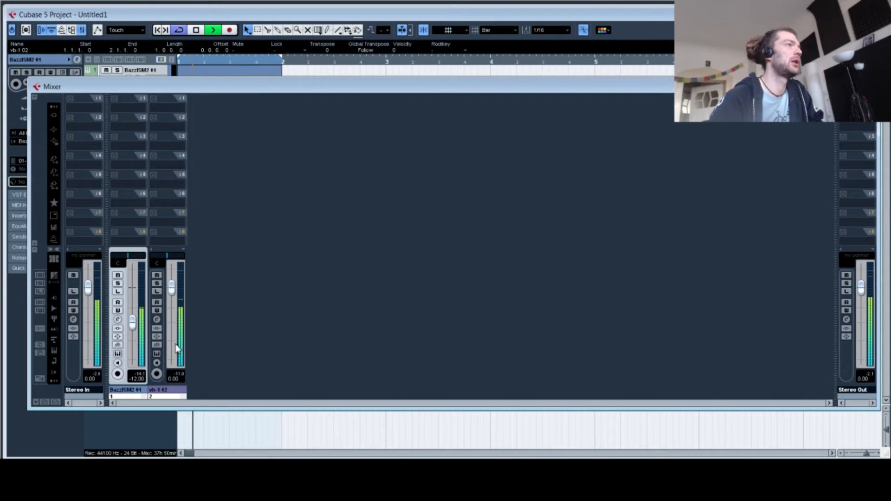
{"action": "key", "text": "space"}
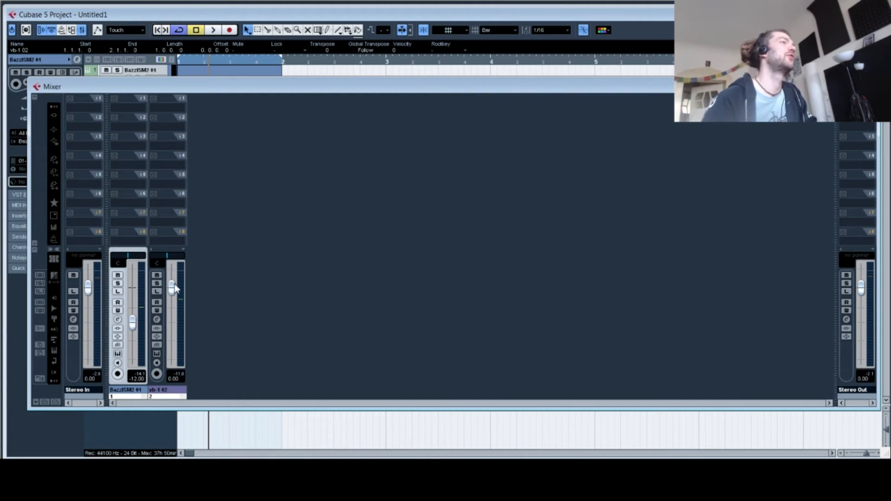
Lower the vb-1 channel's fader to -2.15, audition the loop briefly, and reset the peak readings of both instrument channels.
{"action": "mouse_move", "coordinate": [175, 287]}
{"action": "left_mouse_down"}
{"action": "mouse_move", "coordinate": [183, 295]}
{"action": "mouse_move", "coordinate": [177, 302]}
{"action": "left_mouse_up"}
{"action": "key", "text": "space"}
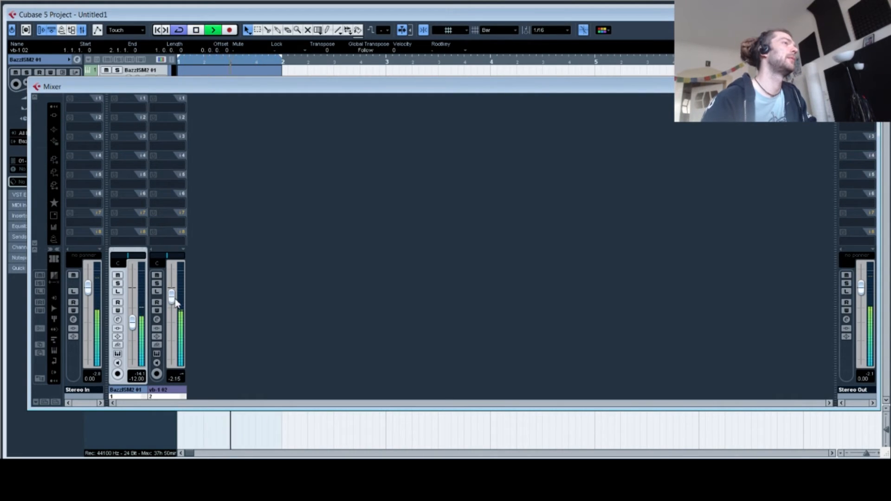
{"action": "key", "text": "space"}
{"action": "left_click", "coordinate": [180, 375]}
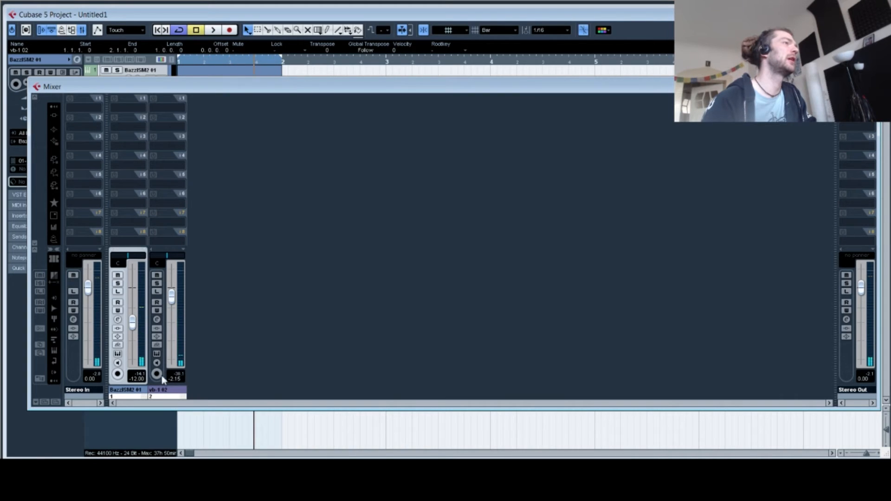
{"action": "left_click", "coordinate": [141, 376]}
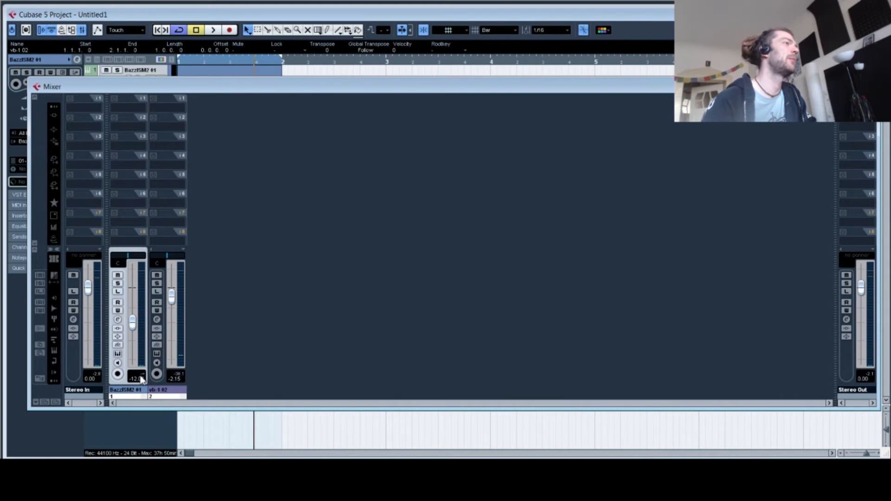
{"action": "left_click", "coordinate": [178, 374]}
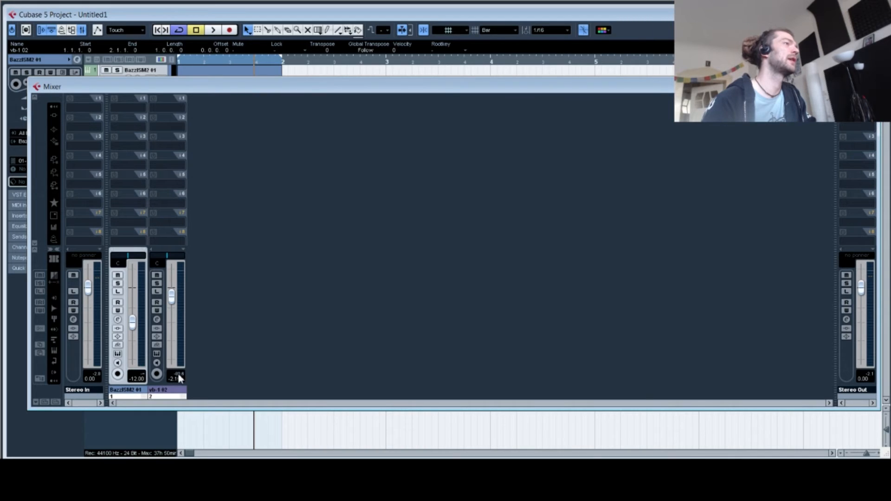
Fine-tune the vb-1 channel's fader to -1.76 while the kick and bass loop plays.
{"action": "key", "text": "space"}
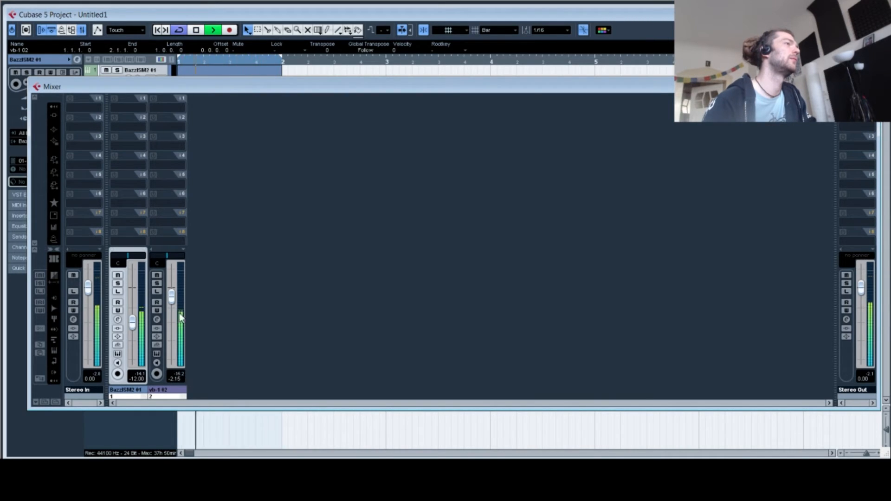
{"action": "left_click_drag", "start_coordinate": [172, 301], "coordinate": [172, 299]}
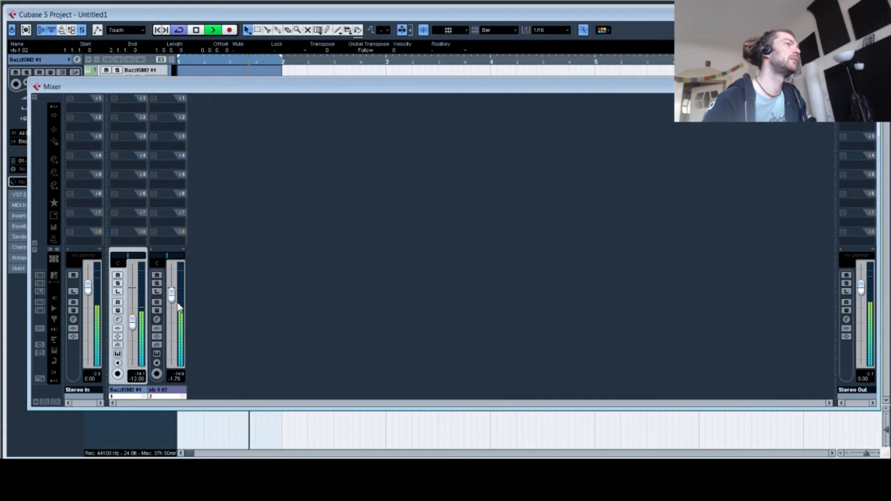
{"action": "key", "text": "space"}
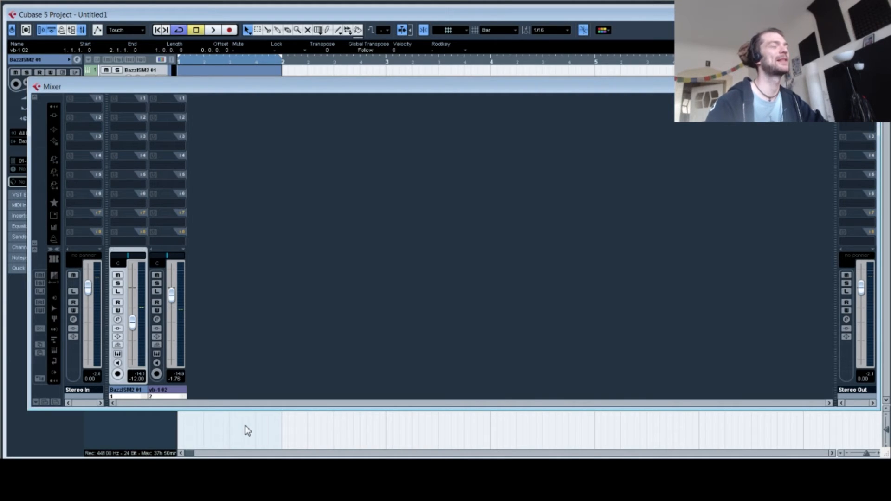
Close the Mixer and reduce the height of the BazzISM2 track in the project.
{"action": "key", "text": "F3"}
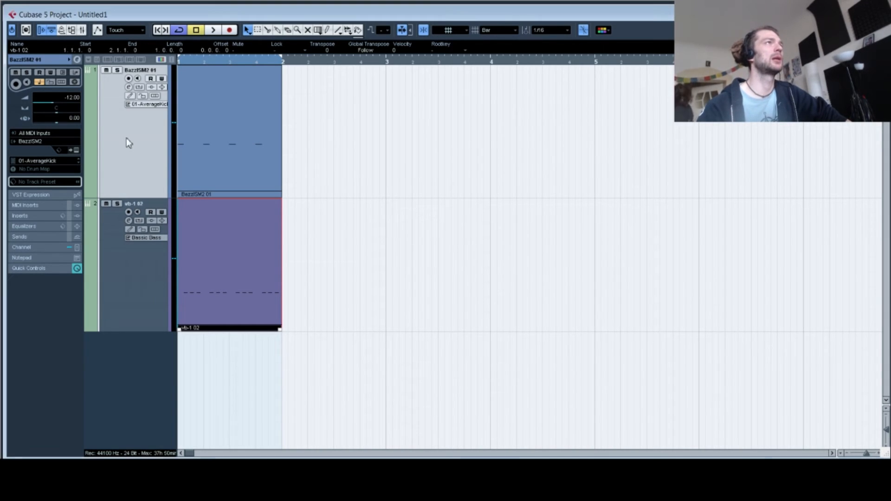
{"action": "left_click", "coordinate": [120, 283]}
{"action": "left_click", "coordinate": [126, 182]}
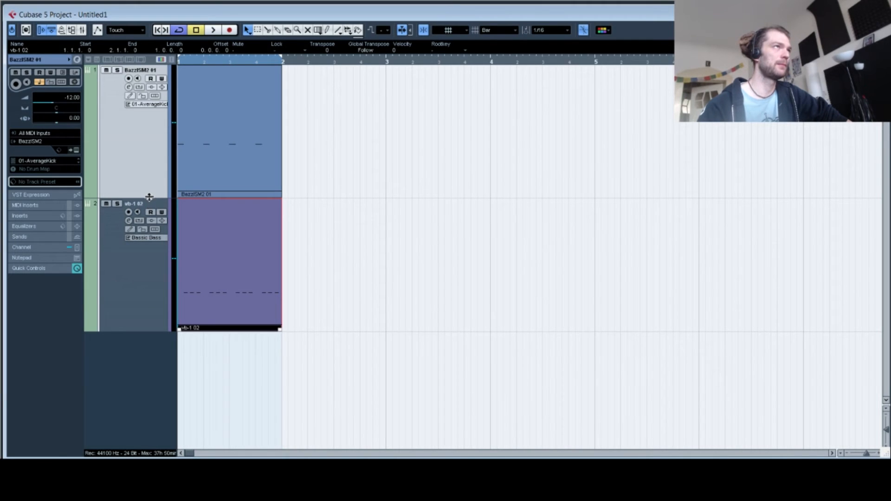
{"action": "left_click_drag", "start_coordinate": [149, 199], "coordinate": [134, 122]}
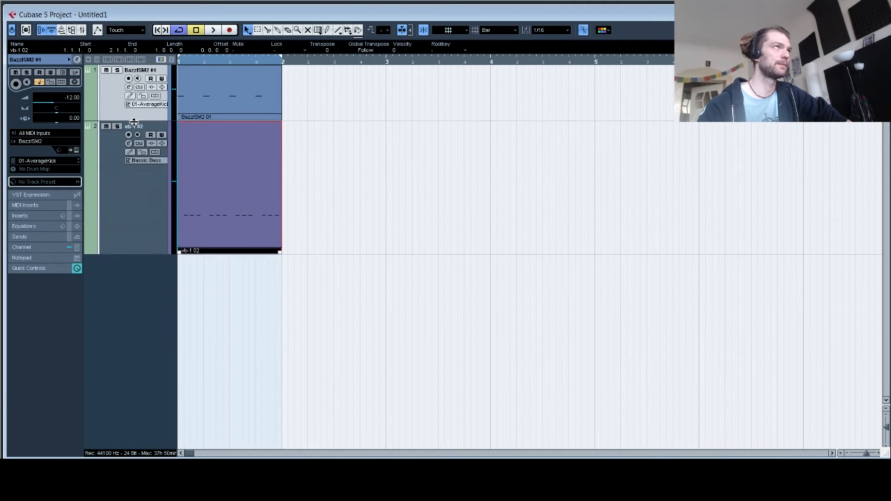
Open BazzISM2, set the kick's fStart to 7004 Hz, fEnd to 55 Hz and vSweep to 0.15, and audition the loop.
{"action": "left_click", "coordinate": [76, 150]}
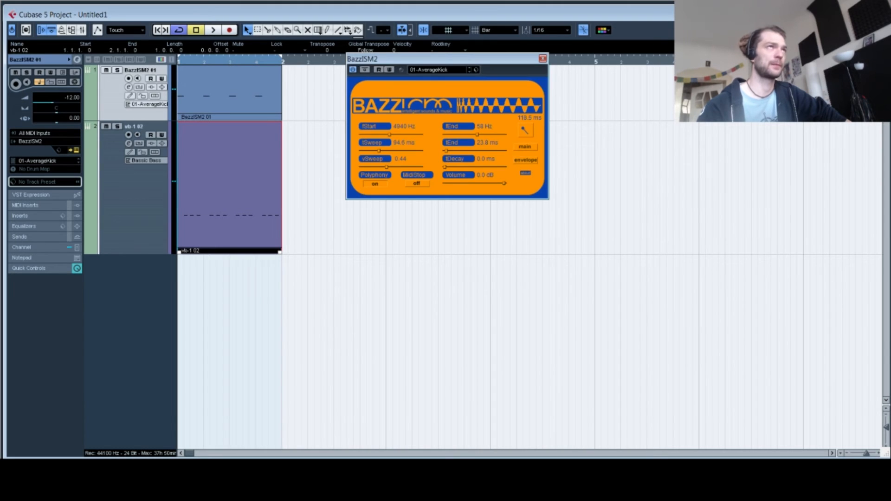
{"action": "left_click_drag", "start_coordinate": [431, 59], "coordinate": [426, 165]}
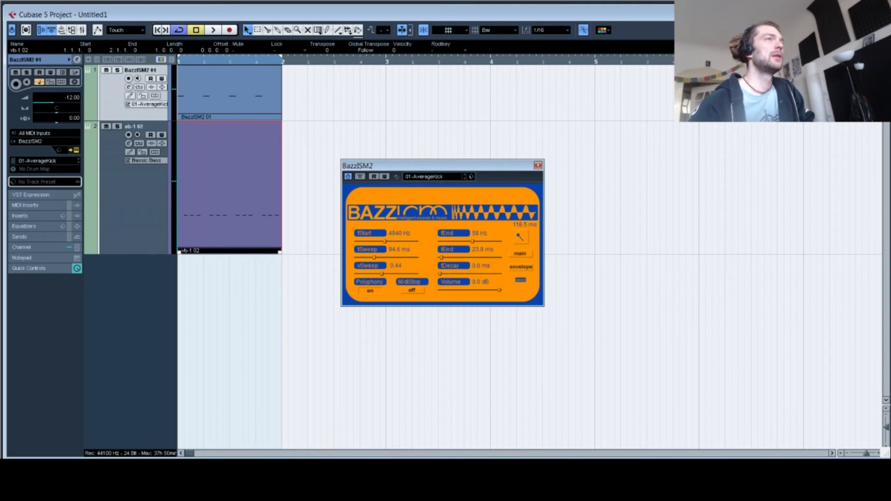
{"action": "left_click_drag", "start_coordinate": [384, 241], "coordinate": [398, 241]}
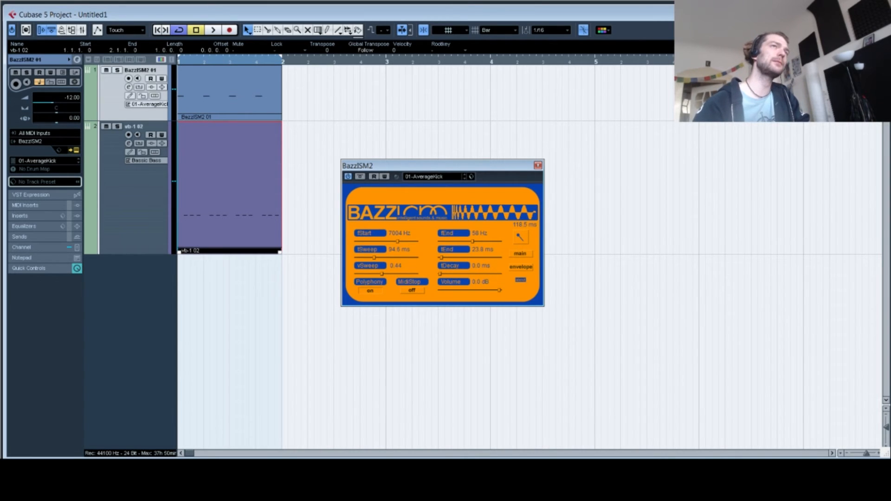
{"action": "left_click_drag", "start_coordinate": [472, 242], "coordinate": [469, 241]}
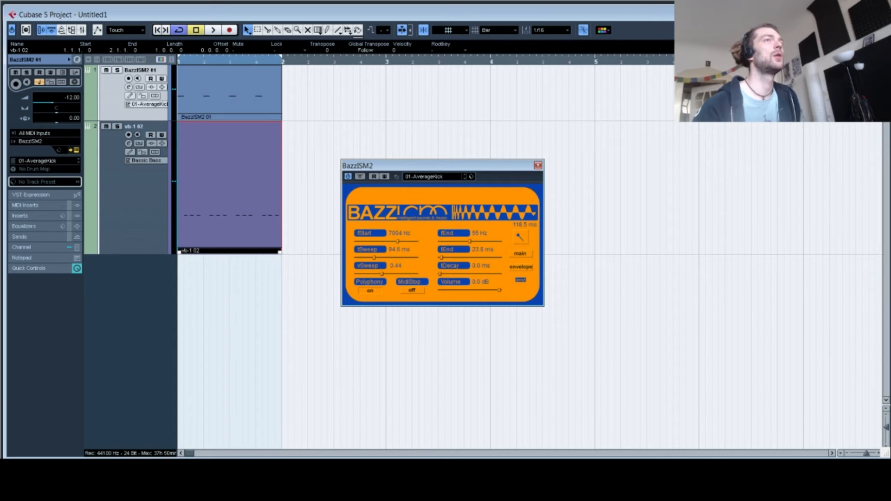
{"action": "left_click_drag", "start_coordinate": [382, 274], "coordinate": [365, 274]}
{"action": "key", "text": "space"}
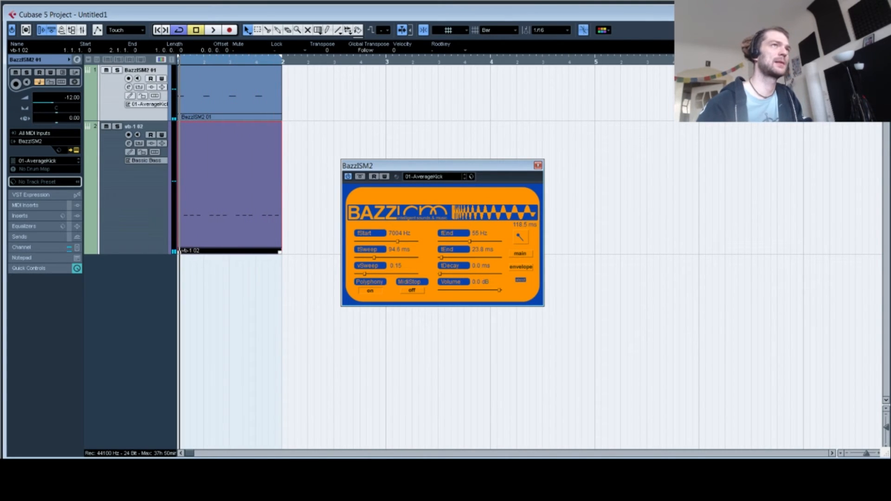
{"action": "key", "text": "space"}
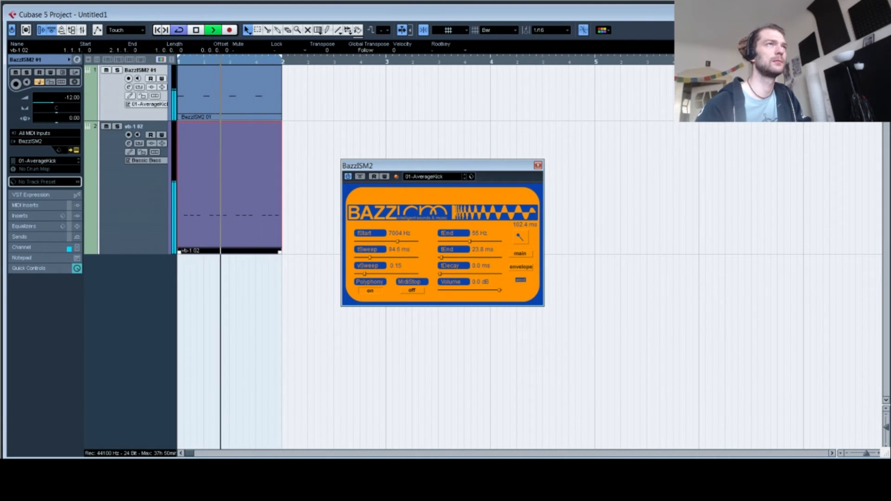
{"action": "key", "text": "space"}
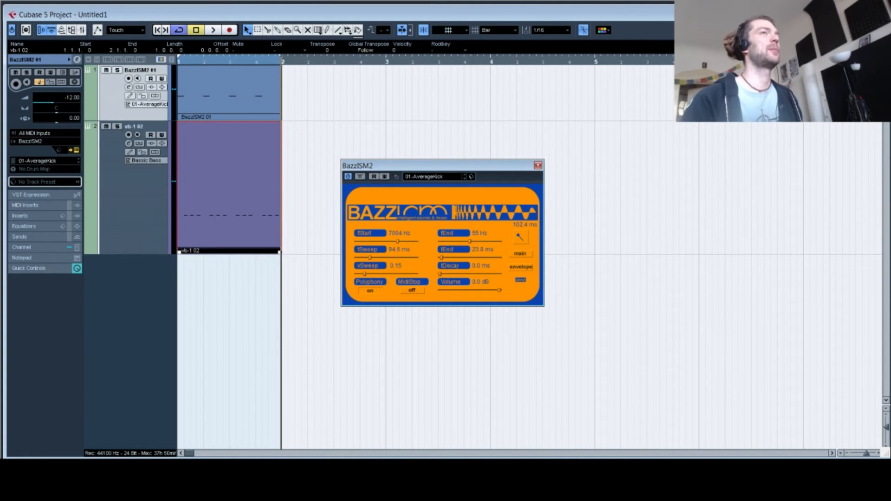
Add points to the BazzISM2 envelope and shape a steep V-shaped dip near the 0.05 mark, with full level on both sides.
{"action": "left_click", "coordinate": [520, 267]}
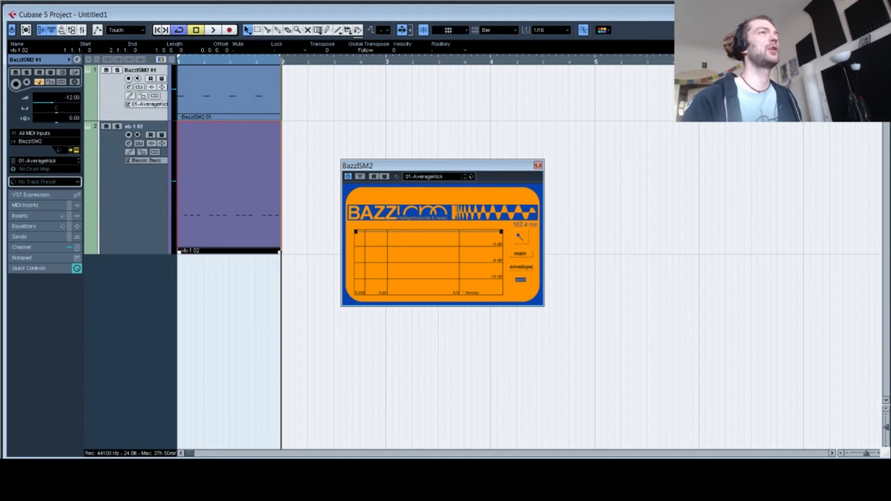
{"action": "left_click", "coordinate": [387, 232]}
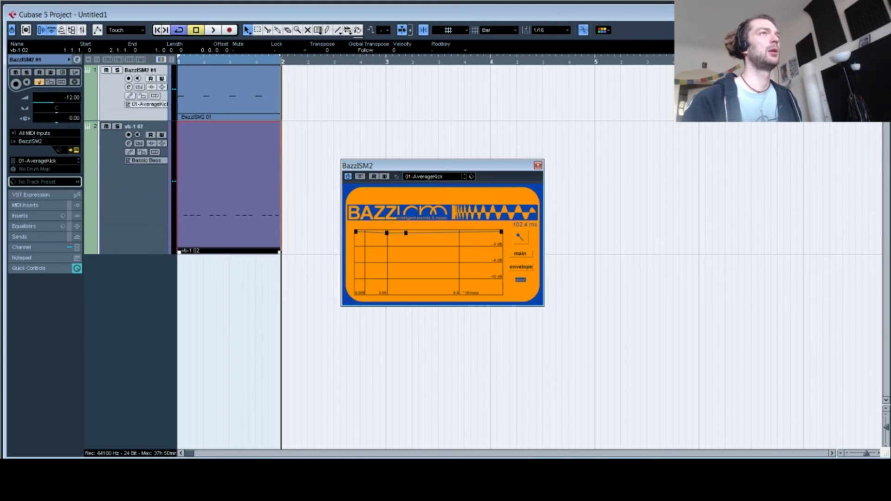
{"action": "left_click_drag", "start_coordinate": [406, 233], "coordinate": [412, 232]}
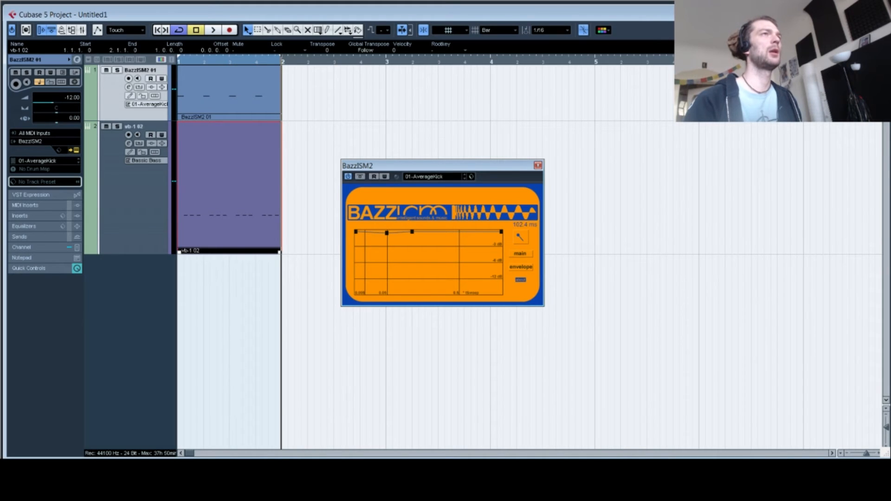
{"action": "left_click_drag", "start_coordinate": [387, 233], "coordinate": [389, 285]}
{"action": "left_click_drag", "start_coordinate": [371, 256], "coordinate": [381, 231]}
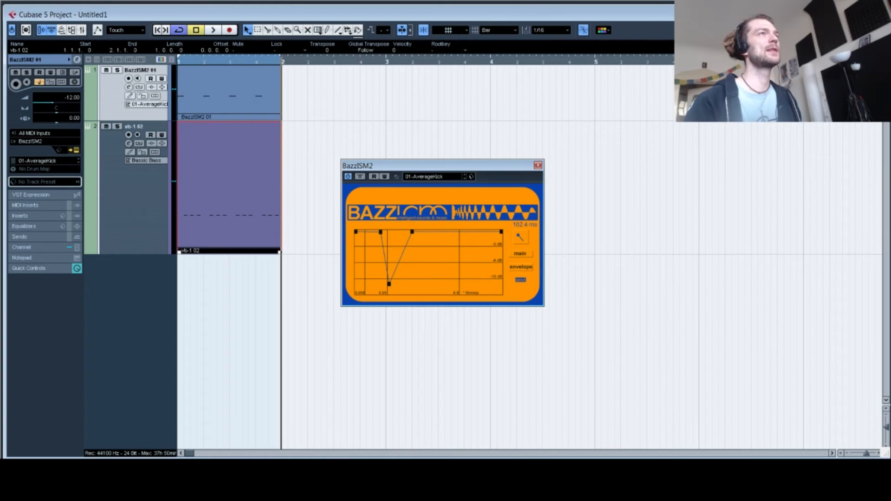
{"action": "left_click_drag", "start_coordinate": [381, 232], "coordinate": [371, 231]}
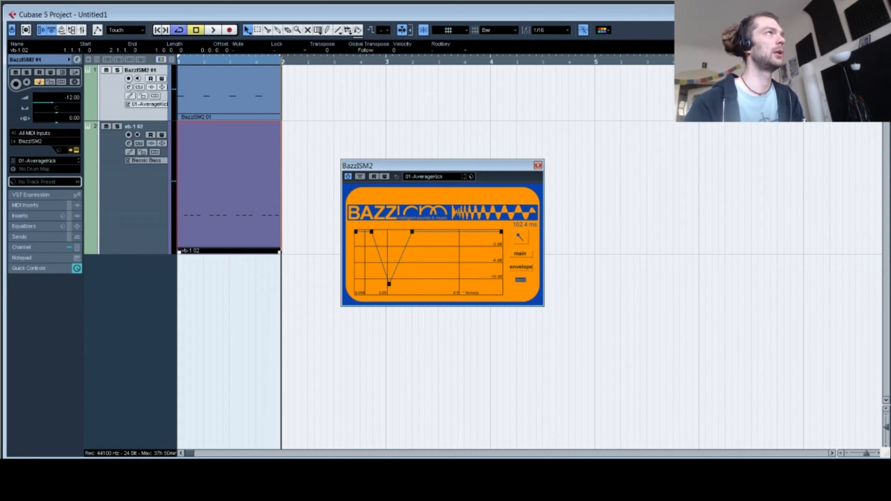
Examine the BazzISM2 track's insert slots and the list of sections available in the Inspector.
{"action": "left_click", "coordinate": [37, 216]}
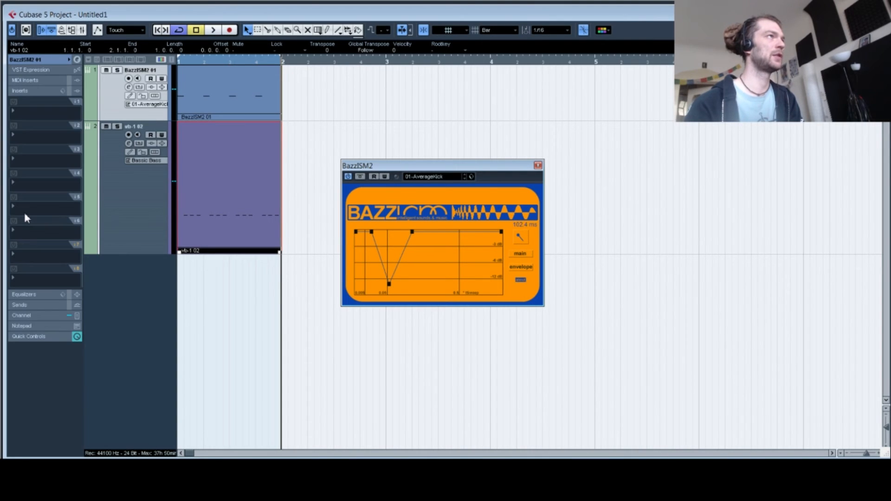
{"action": "left_click", "coordinate": [23, 93]}
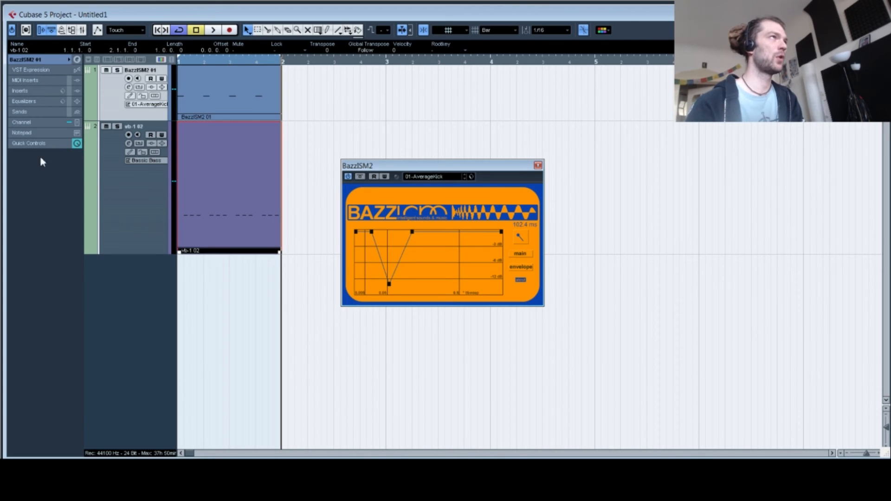
{"action": "right_click", "coordinate": [31, 70]}
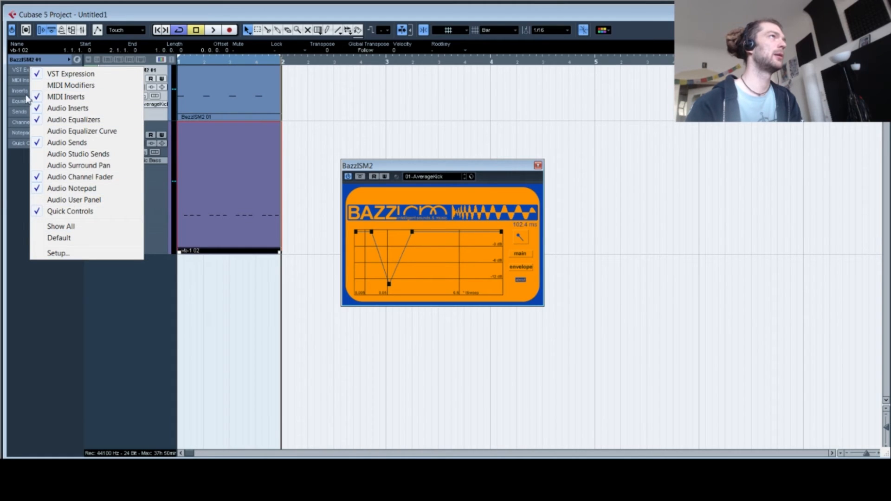
{"action": "right_click", "coordinate": [12, 63]}
{"action": "right_click", "coordinate": [23, 61]}
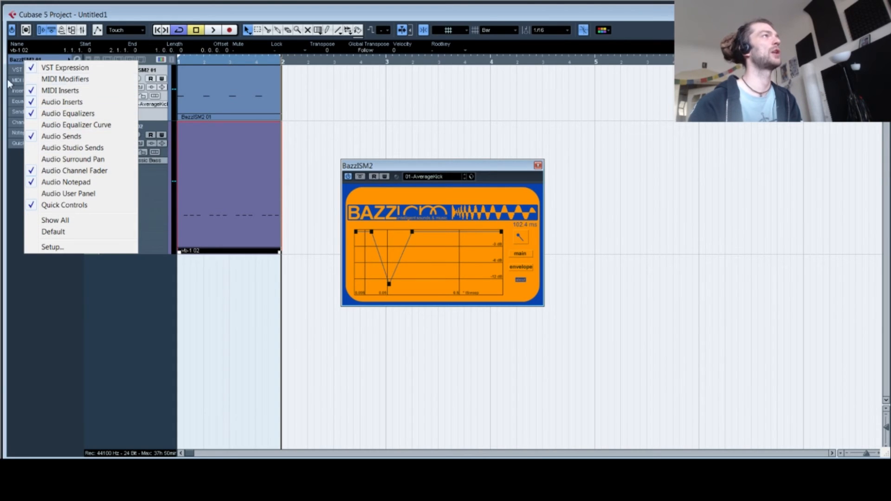
{"action": "left_click", "coordinate": [57, 302]}
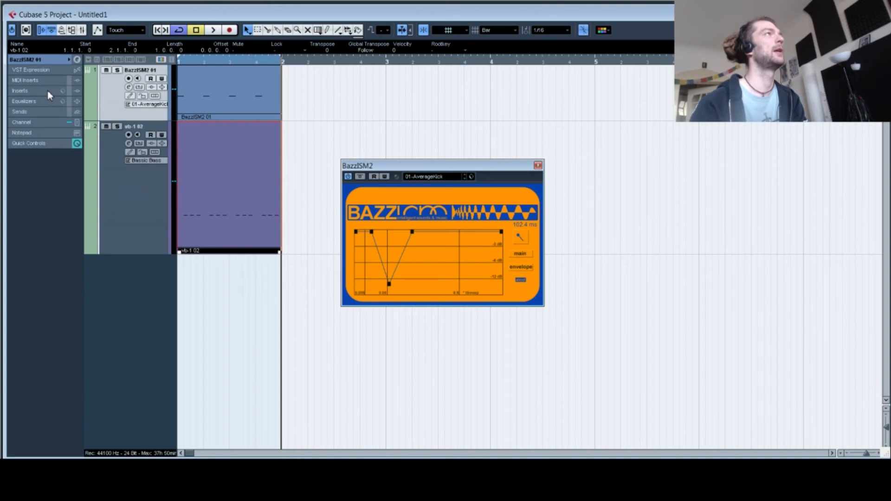
Open the BazzISM2 channel settings and move both windows apart to view its inserts, equalizers and sends.
{"action": "left_click", "coordinate": [77, 60]}
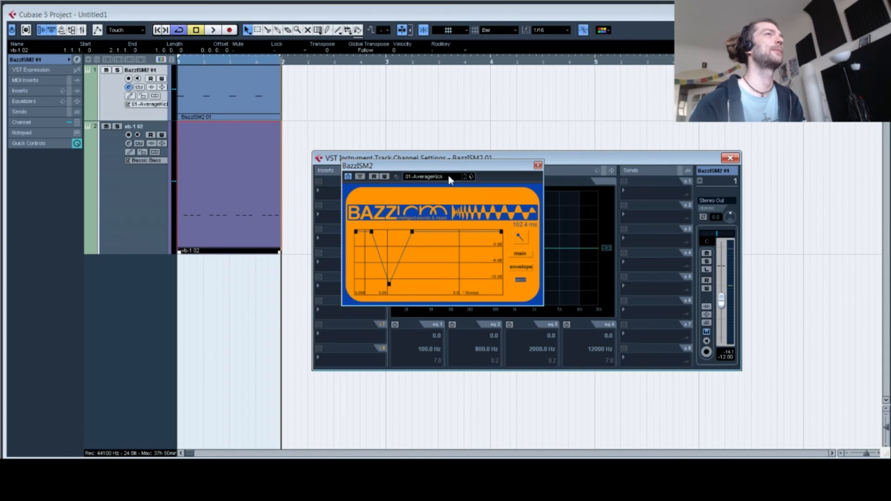
{"action": "left_click_drag", "start_coordinate": [379, 166], "coordinate": [735, 38]}
{"action": "left_click_drag", "start_coordinate": [606, 158], "coordinate": [513, 132]}
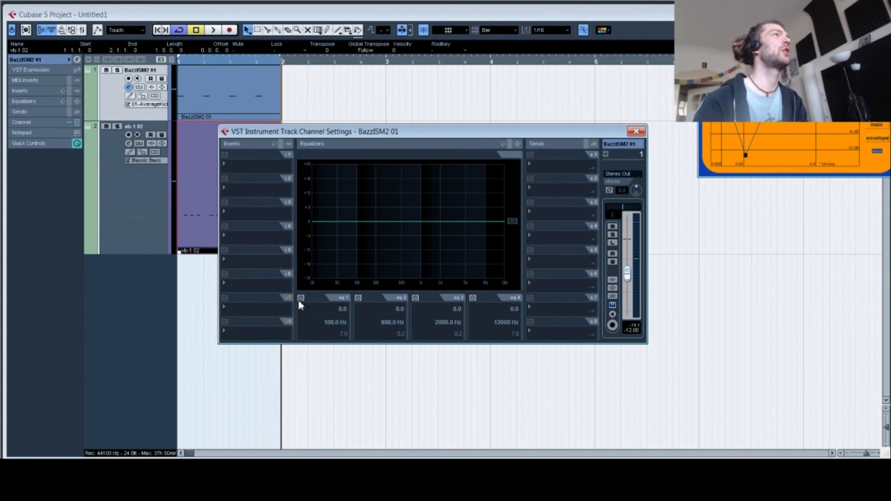
Return to the Inspector and show the BazzISM2 track's equalizer bands, followed by its insert slots.
{"action": "left_click", "coordinate": [41, 60]}
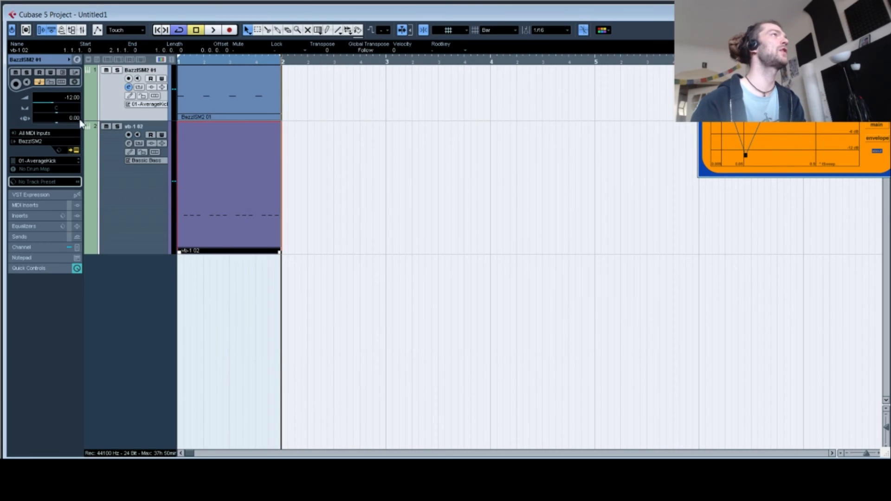
{"action": "left_click", "coordinate": [50, 227]}
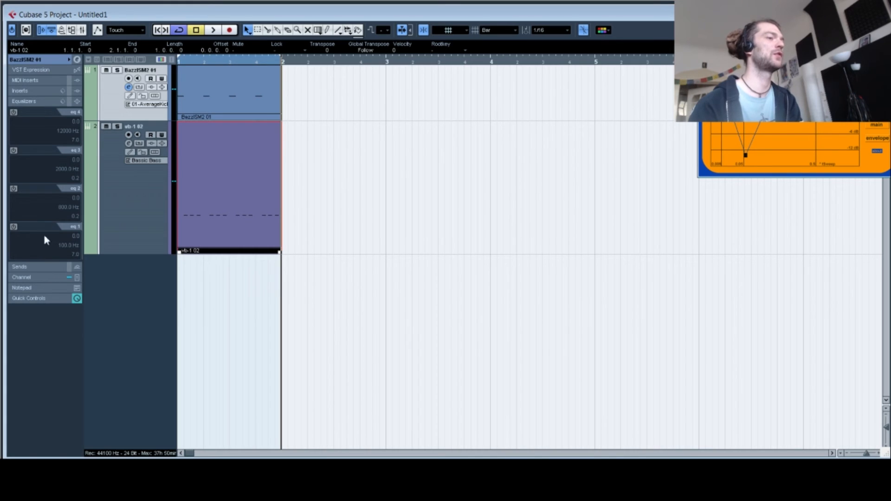
{"action": "left_click", "coordinate": [27, 91]}
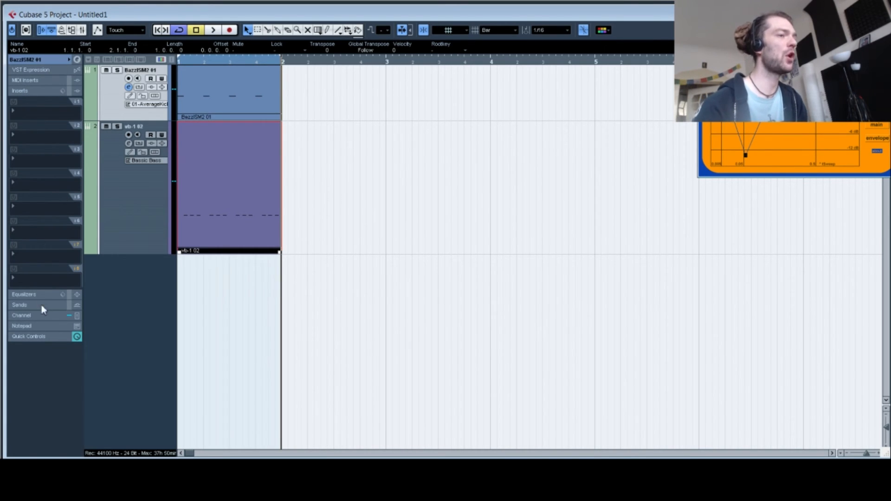
Insert FabFilter Pro-Q 2 in the first insert slot of the BazzISM2 channel and place its open editor over the channel settings.
{"action": "left_click", "coordinate": [77, 60]}
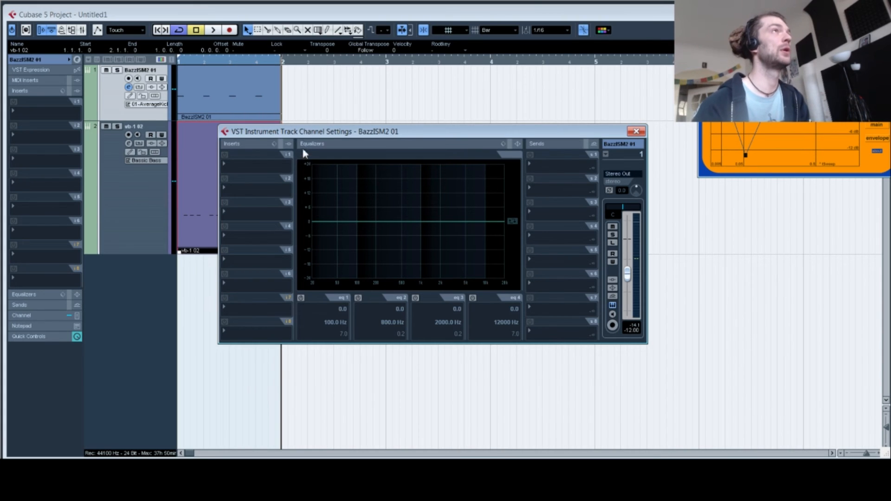
{"action": "left_click_drag", "start_coordinate": [301, 131], "coordinate": [283, 170]}
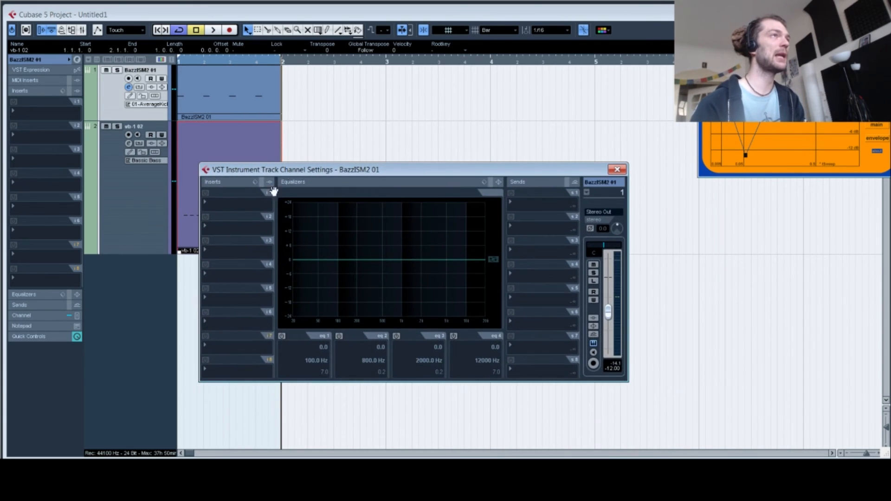
{"action": "left_click", "coordinate": [239, 199]}
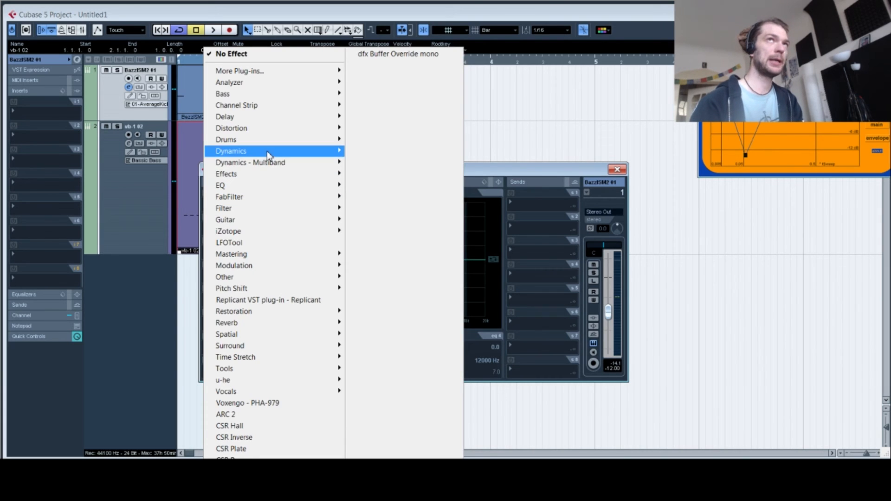
{"action": "mouse_move", "coordinate": [274, 197]}
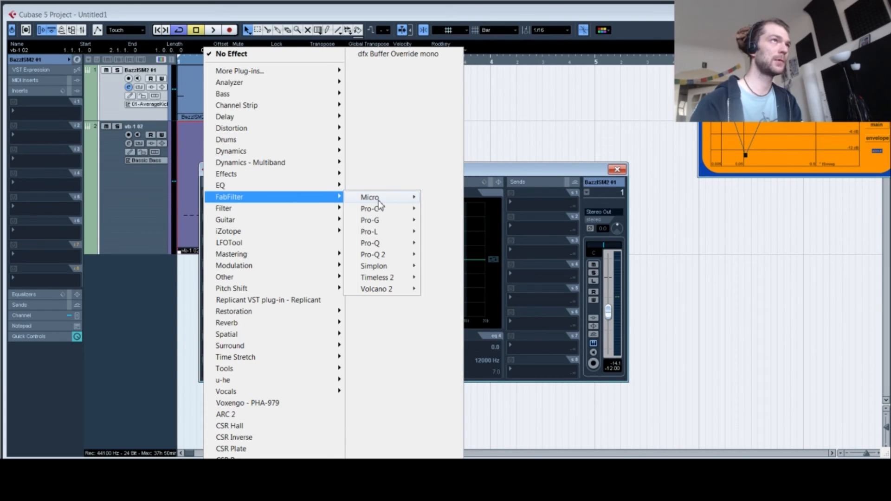
{"action": "mouse_move", "coordinate": [378, 254]}
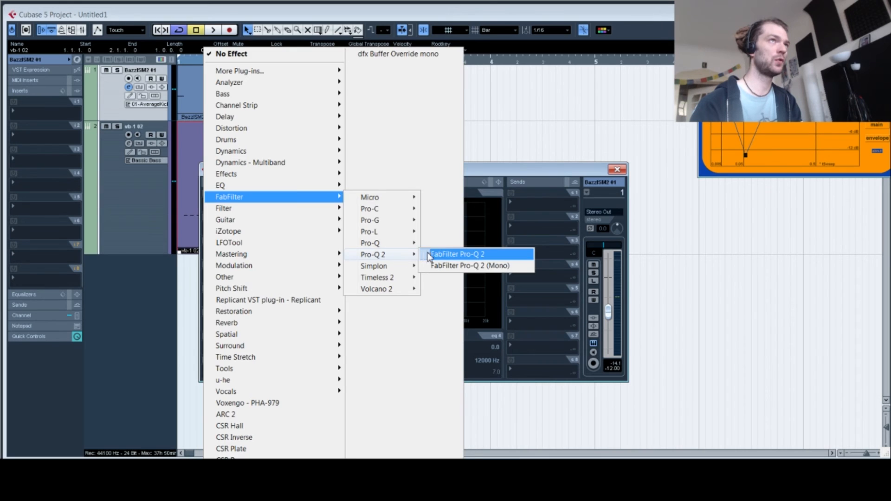
{"action": "left_click", "coordinate": [427, 255]}
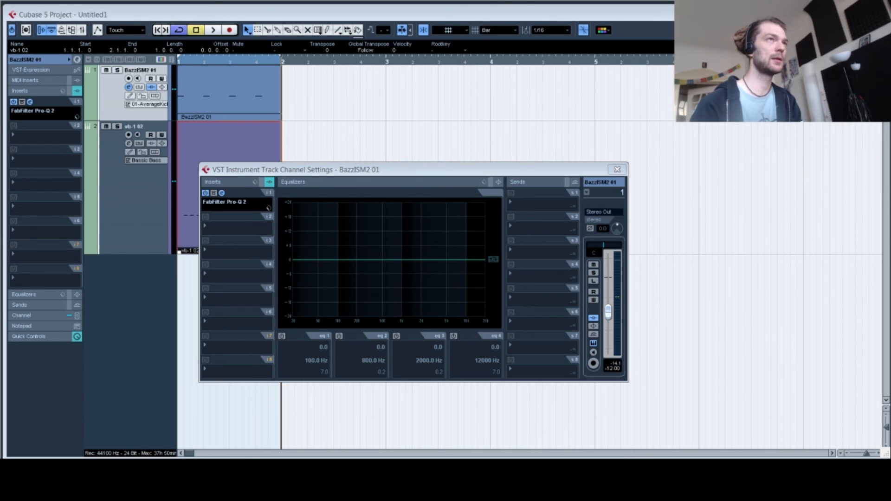
{"action": "left_click", "coordinate": [221, 192]}
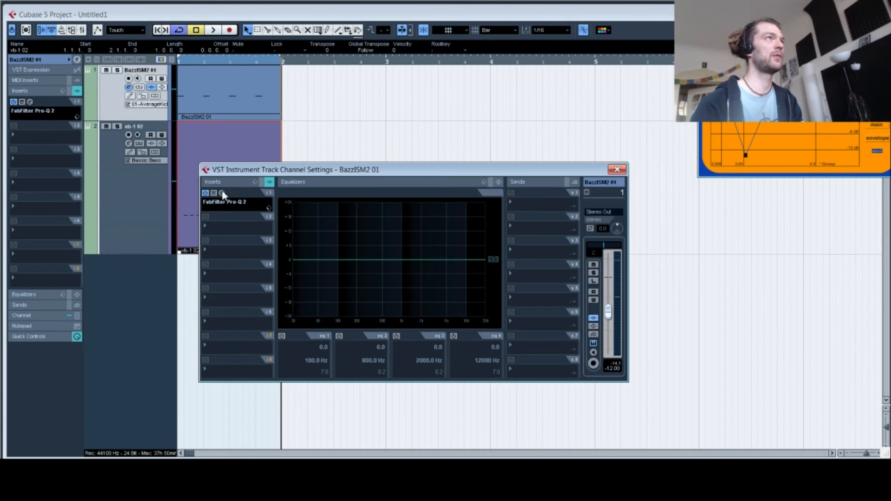
{"action": "left_click_drag", "start_coordinate": [501, 178], "coordinate": [399, 118]}
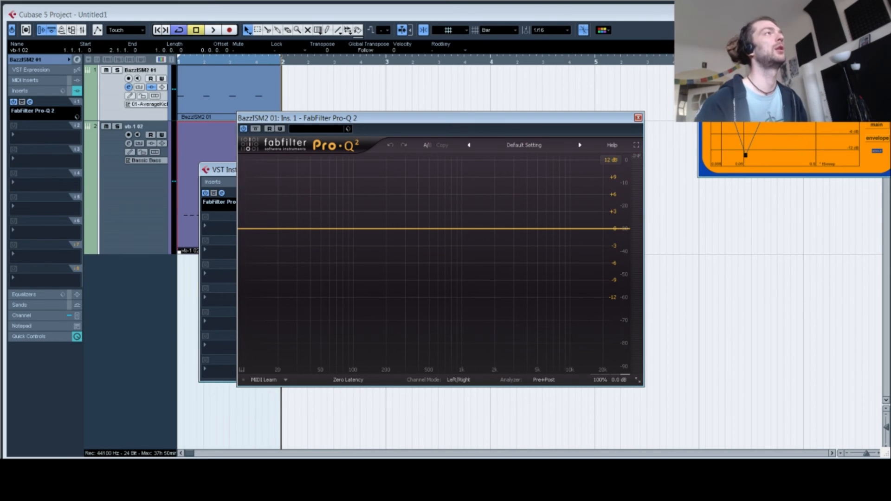
{"action": "left_click_drag", "start_coordinate": [436, 118], "coordinate": [412, 73]}
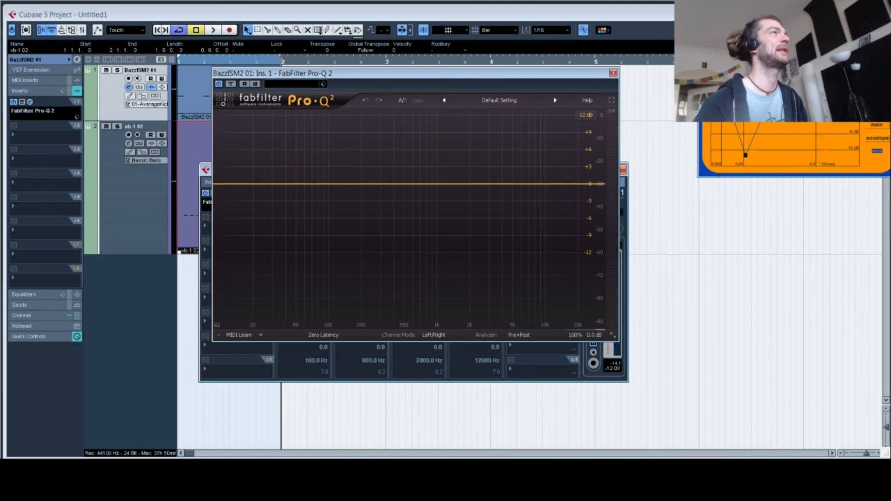
Play the loop and vary the depth of the BazzISM2 envelope dip near 0.05 while watching the kick's spectrum in Pro-Q 2.
{"action": "left_click", "coordinate": [188, 64]}
{"action": "key", "text": "space"}
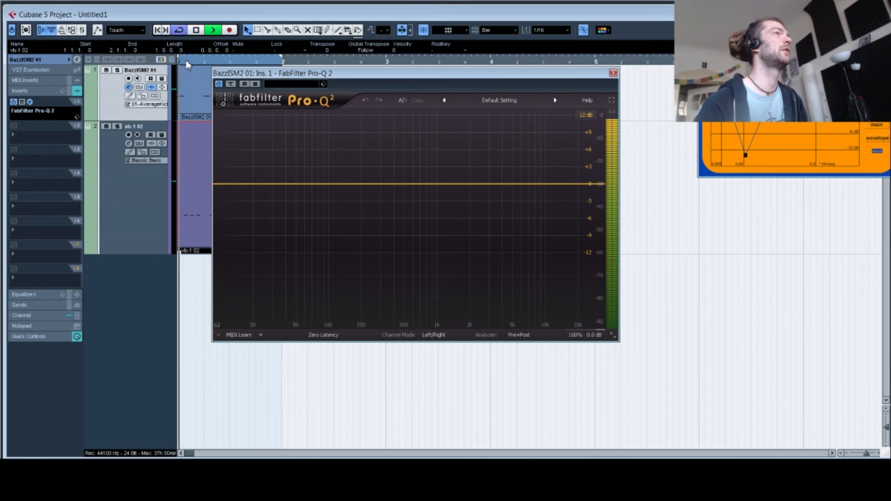
{"action": "key", "text": "space"}
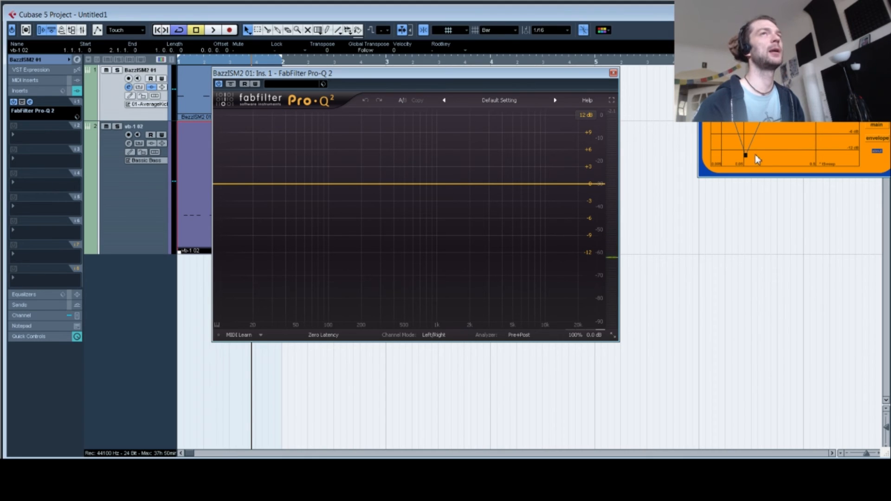
{"action": "mouse_move", "coordinate": [746, 156]}
{"action": "left_mouse_down"}
{"action": "mouse_move", "coordinate": [740, 146]}
{"action": "mouse_move", "coordinate": [744, 154]}
{"action": "left_mouse_up"}
{"action": "key", "text": "space"}
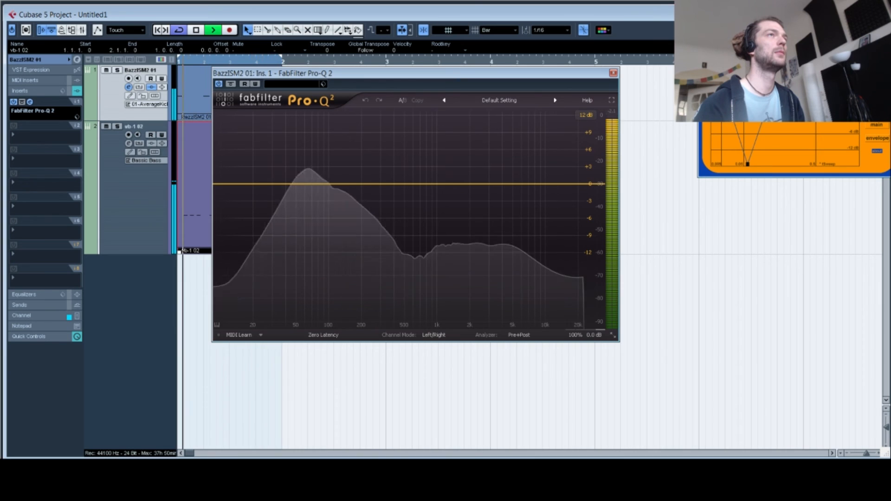
{"action": "key", "text": "space"}
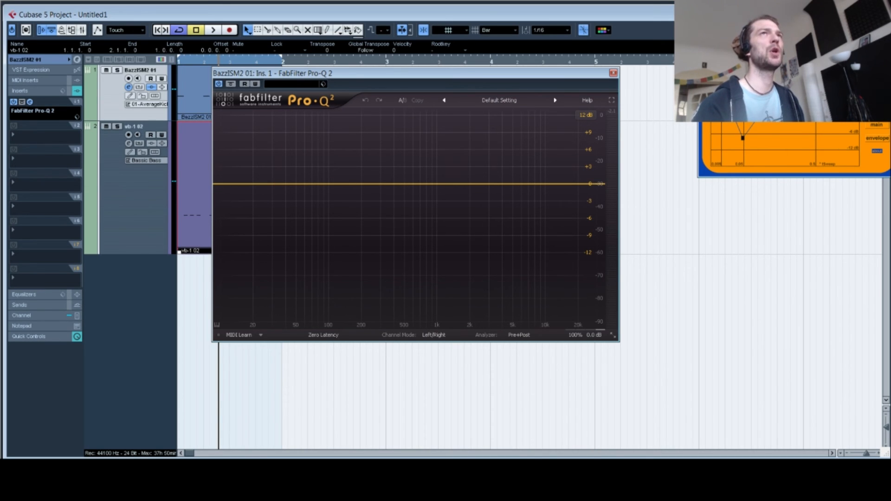
Lower the first point of the BazzISM2 envelope to about -12 dB and play the loop to hear the softened attack.
{"action": "left_click_drag", "start_coordinate": [782, 36], "coordinate": [510, 118]}
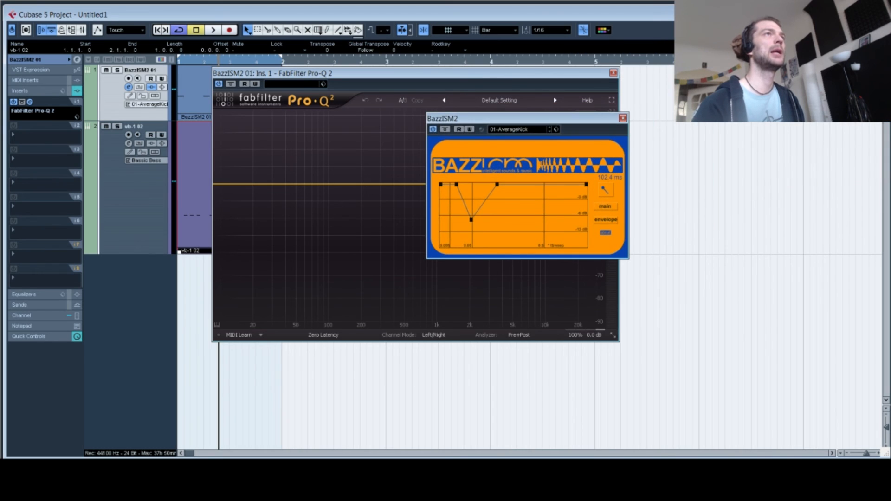
{"action": "left_click_drag", "start_coordinate": [441, 185], "coordinate": [440, 221]}
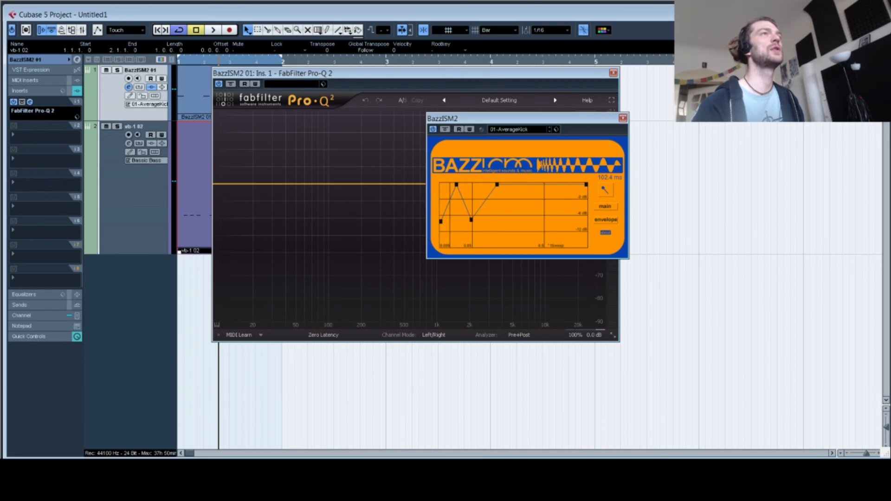
{"action": "left_click_drag", "start_coordinate": [464, 118], "coordinate": [676, 85]}
{"action": "key", "text": "space"}
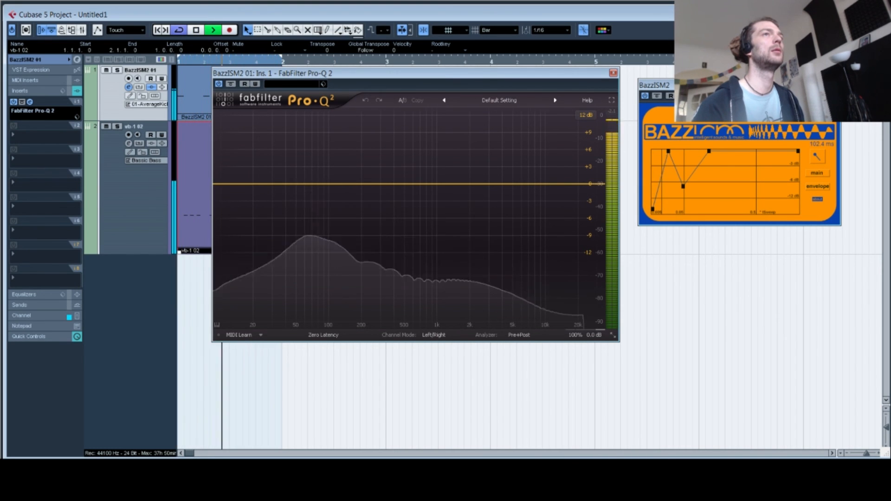
{"action": "key", "text": "space"}
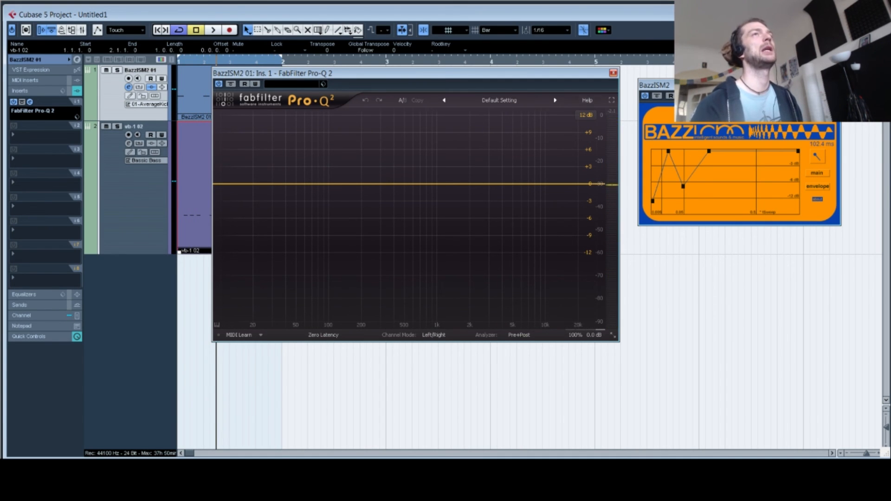
Add a full-level envelope point just before the first peak, deepen the dip to about -12 dB and audition the kick.
{"action": "left_click", "coordinate": [614, 73]}
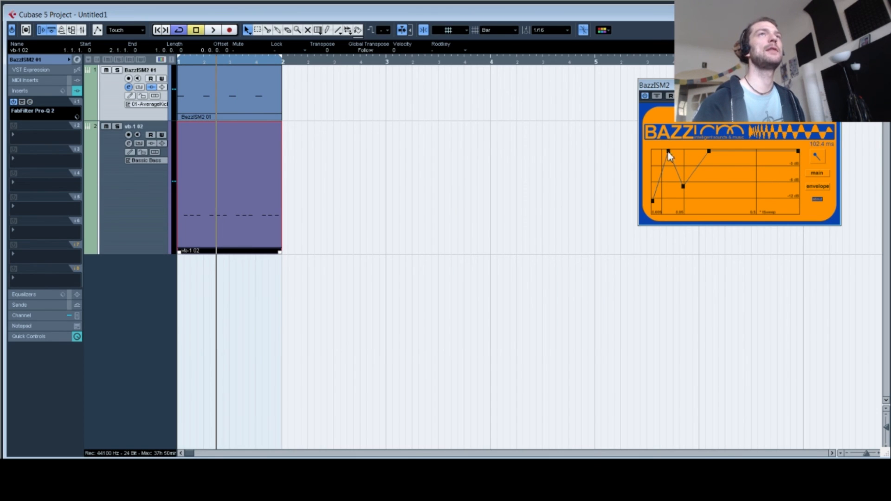
{"action": "left_click_drag", "start_coordinate": [668, 151], "coordinate": [655, 151]}
{"action": "left_click_drag", "start_coordinate": [663, 164], "coordinate": [662, 151]}
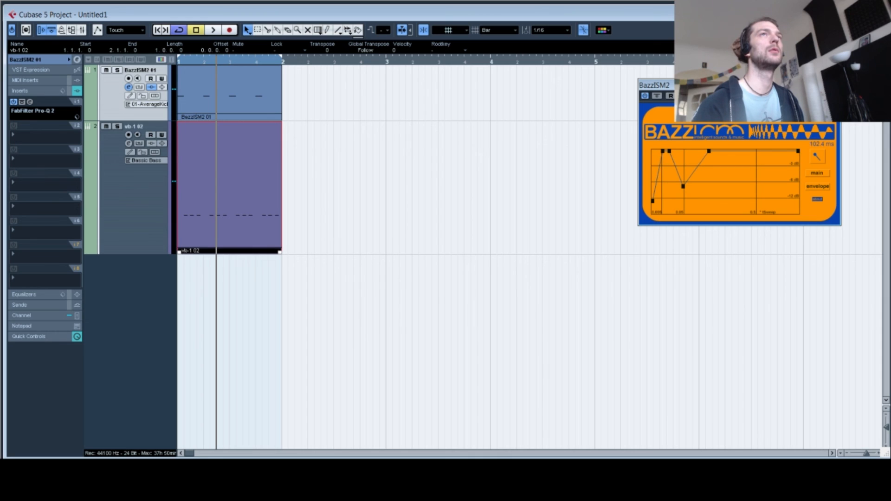
{"action": "key", "text": "space"}
{"action": "mouse_move", "coordinate": [683, 186]}
{"action": "left_mouse_down"}
{"action": "mouse_move", "coordinate": [689, 208]}
{"action": "mouse_move", "coordinate": [683, 200]}
{"action": "left_mouse_up"}
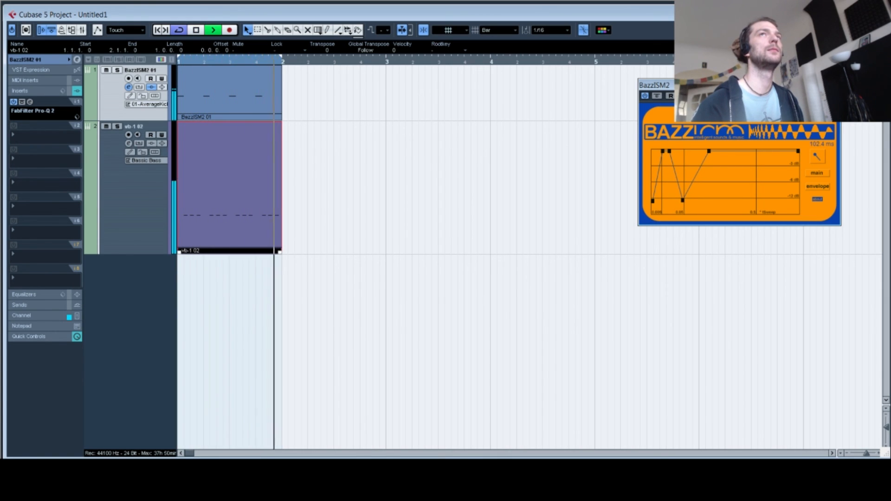
{"action": "key", "text": "space"}
{"action": "left_click", "coordinate": [836, 85]}
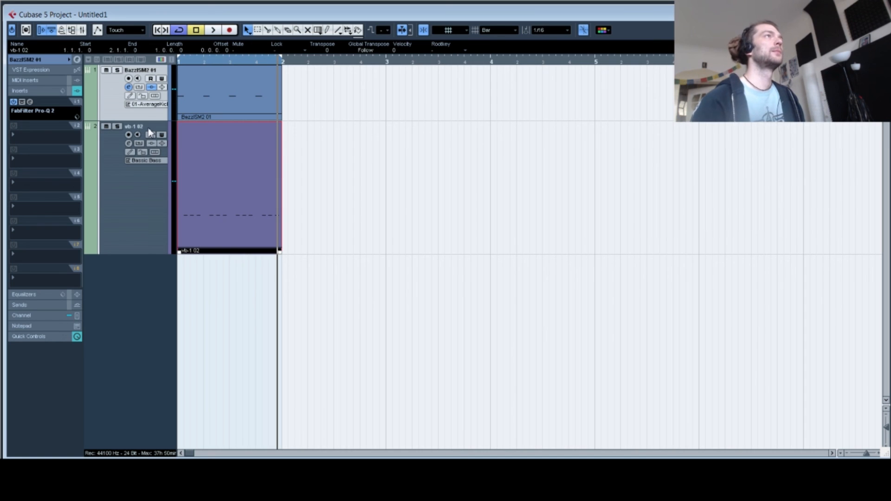
Reduce the height of the vb-1 and BazzISM2 tracks in the arrangement.
{"action": "left_click", "coordinate": [136, 223]}
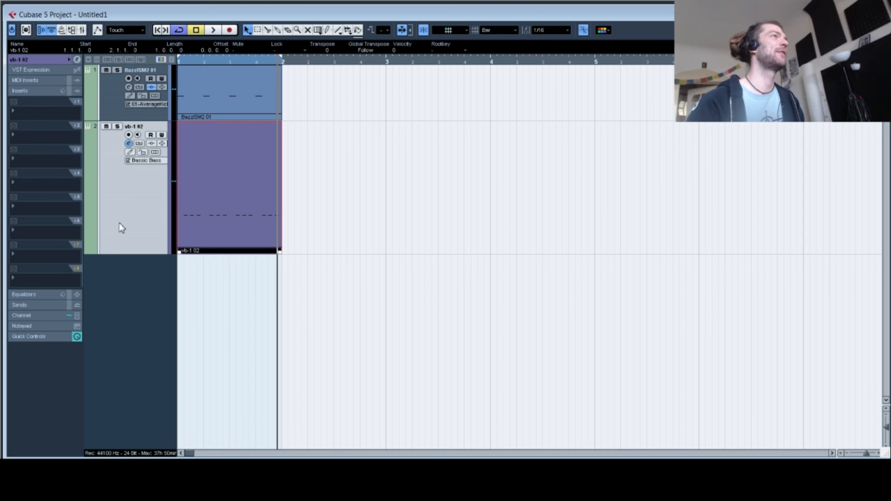
{"action": "left_click_drag", "start_coordinate": [131, 246], "coordinate": [126, 168]}
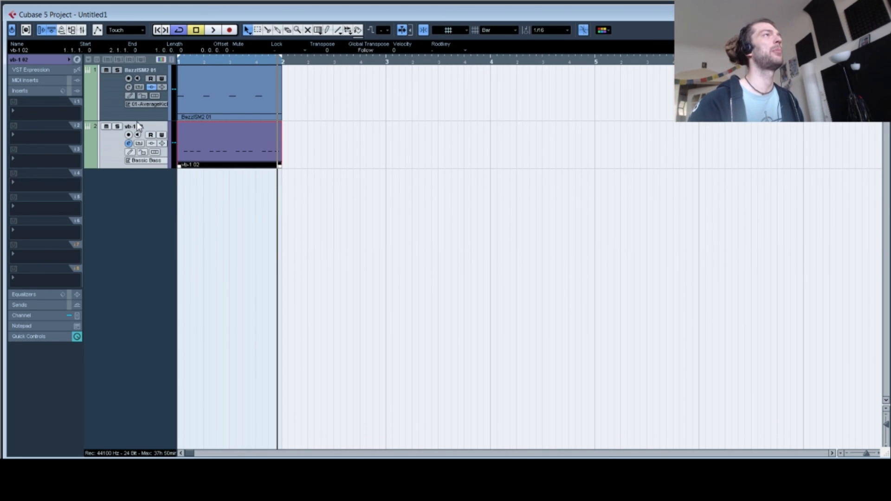
{"action": "left_click_drag", "start_coordinate": [140, 121], "coordinate": [143, 113]}
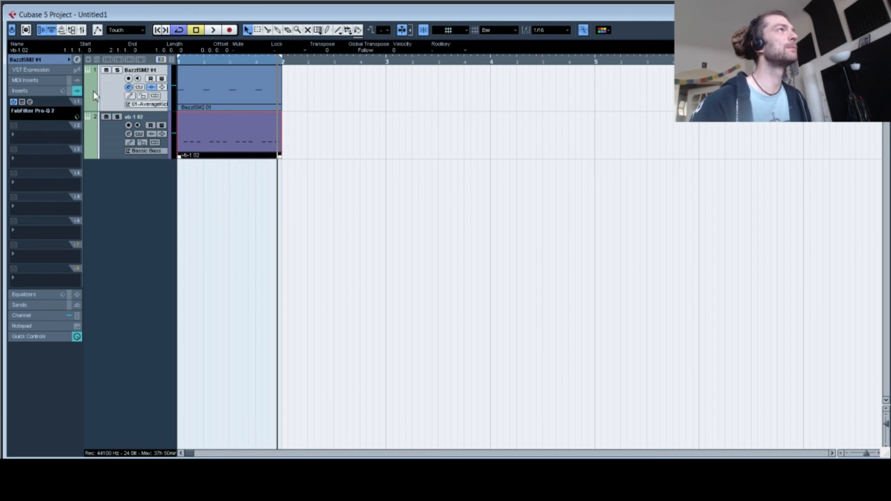
Try a Pro-Q 2 high-shelf cut of -7.17 dB at about 9.6 kHz on the kick, and delete the band.
{"action": "left_click", "coordinate": [29, 102]}
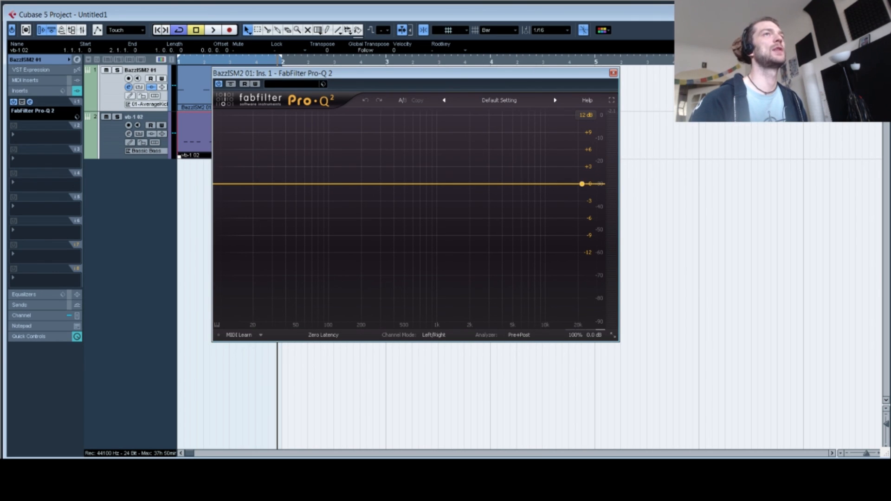
{"action": "left_click_drag", "start_coordinate": [582, 184], "coordinate": [544, 204]}
{"action": "right_click", "coordinate": [544, 205]}
{"action": "left_click", "coordinate": [571, 214]}
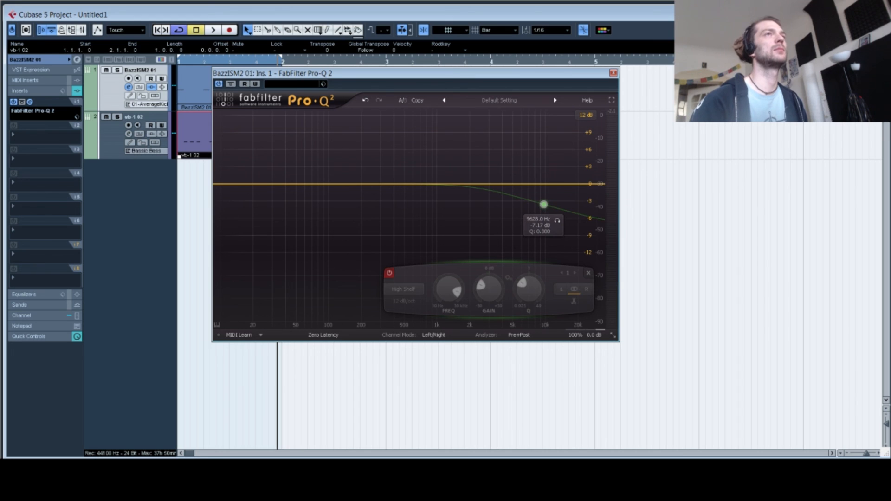
{"action": "right_click", "coordinate": [544, 205]}
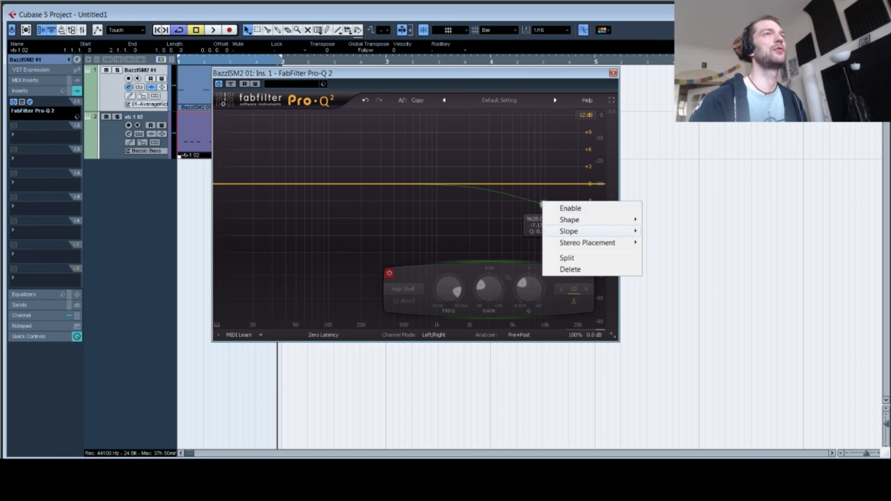
{"action": "left_click", "coordinate": [566, 267]}
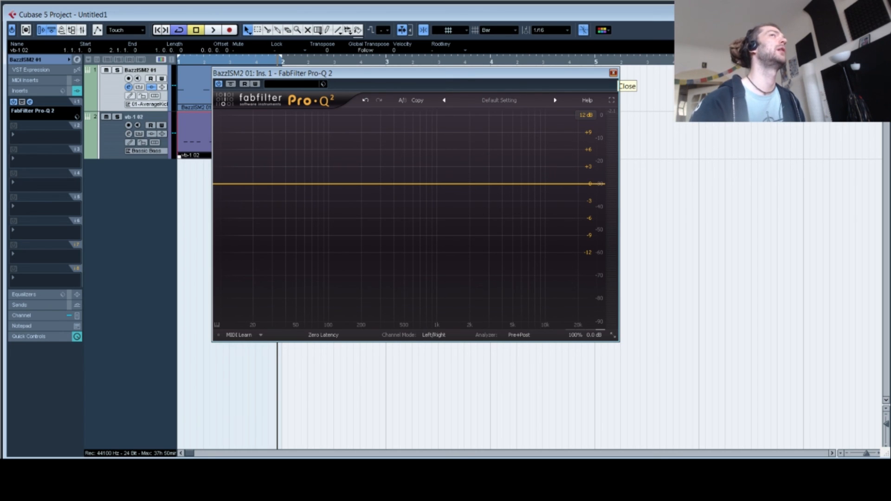
{"action": "left_click", "coordinate": [613, 72]}
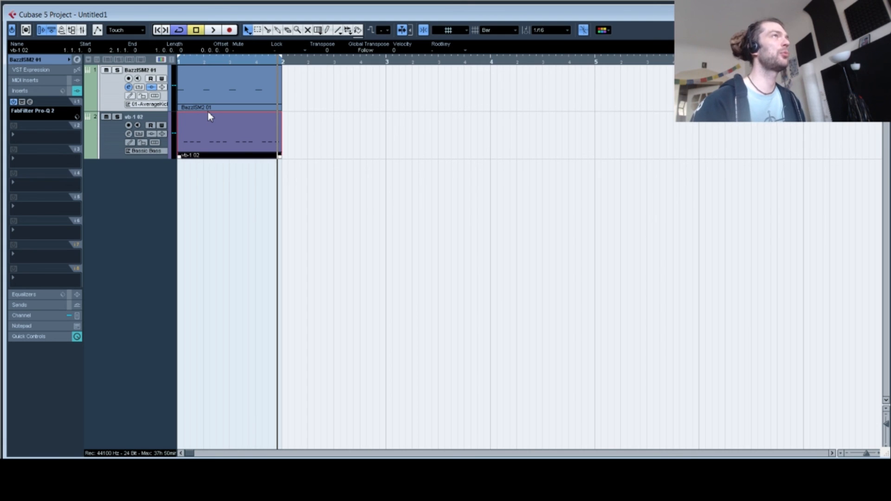
Select the kick and bass parts in bar 1 and duplicate them three times to fill bars 1 to 4.
{"action": "left_click_drag", "start_coordinate": [326, 98], "coordinate": [218, 155]}
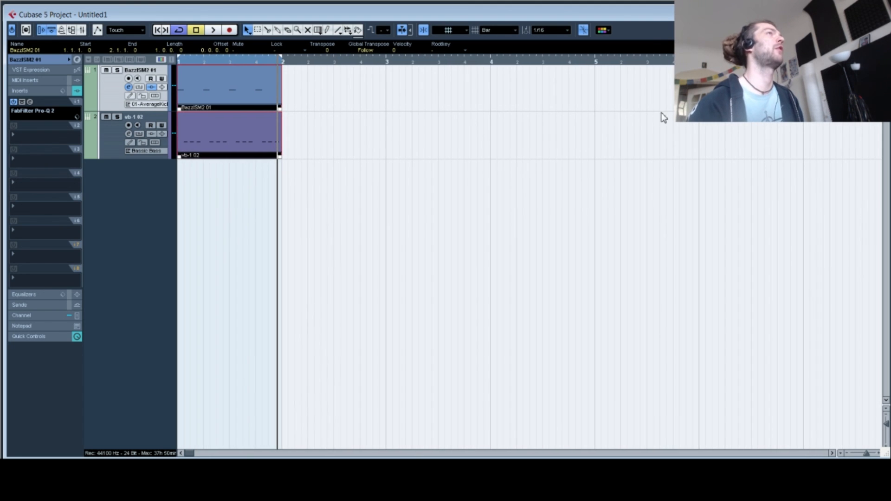
{"action": "left_click_drag", "start_coordinate": [300, 98], "coordinate": [222, 134]}
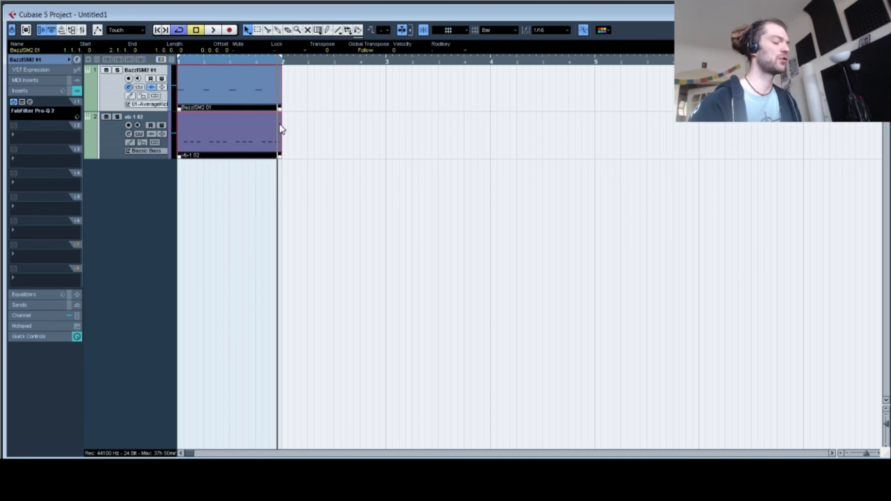
{"action": "key", "text": "ctrl+d"}
{"action": "key", "text": "ctrl+d"}
{"action": "key", "text": "ctrl+d"}
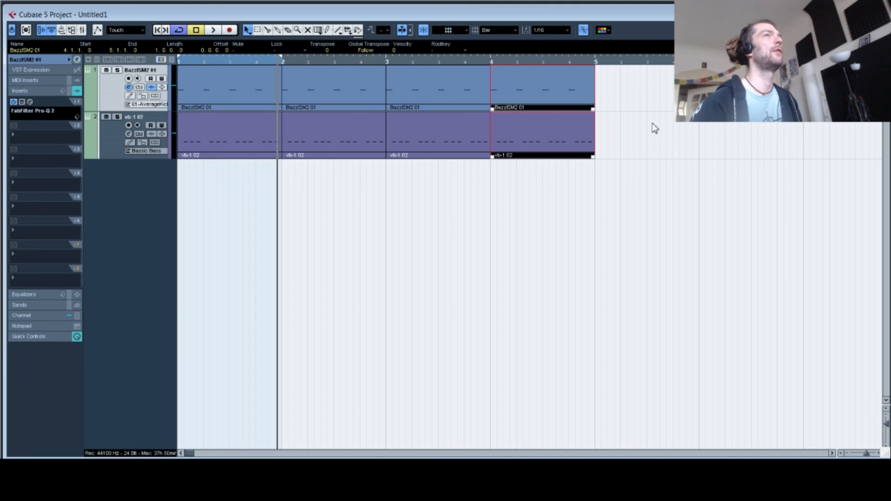
{"action": "left_click", "coordinate": [205, 131]}
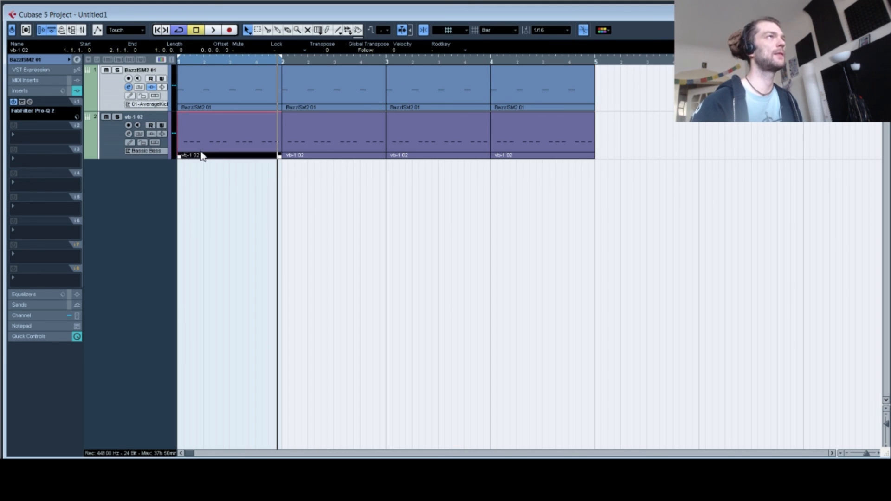
{"action": "left_click", "coordinate": [444, 149]}
{"action": "left_click", "coordinate": [231, 95]}
{"action": "left_click", "coordinate": [426, 95]}
{"action": "left_click", "coordinate": [539, 97]}
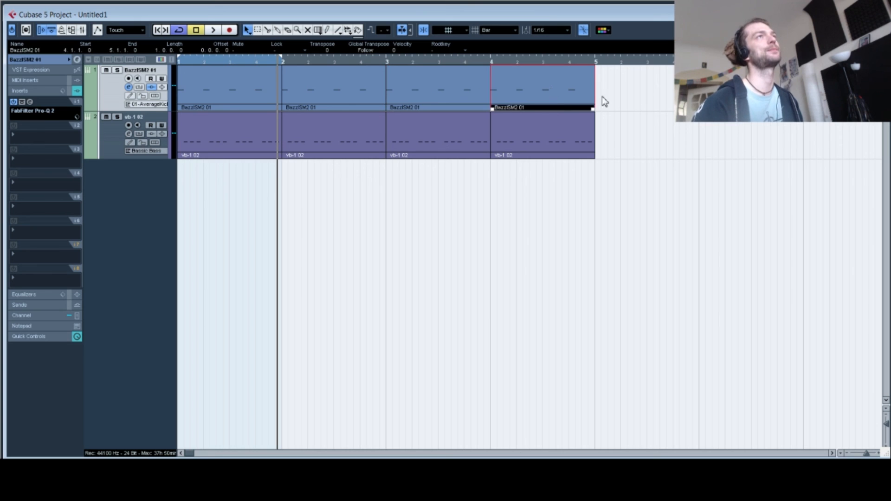
Extend the loop range over all four bars and select every kick and bass part.
{"action": "left_click_drag", "start_coordinate": [671, 94], "coordinate": [232, 137]}
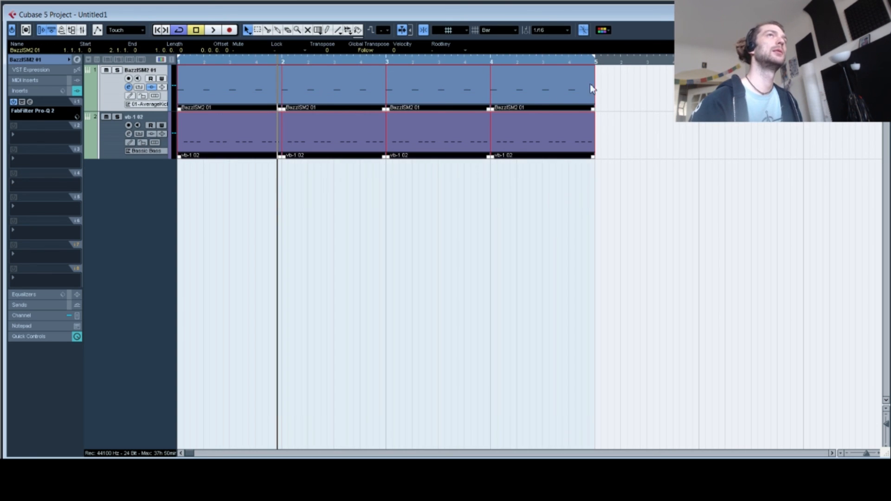
{"action": "left_click_drag", "start_coordinate": [623, 92], "coordinate": [214, 134]}
{"action": "left_click_drag", "start_coordinate": [315, 60], "coordinate": [297, 37]}
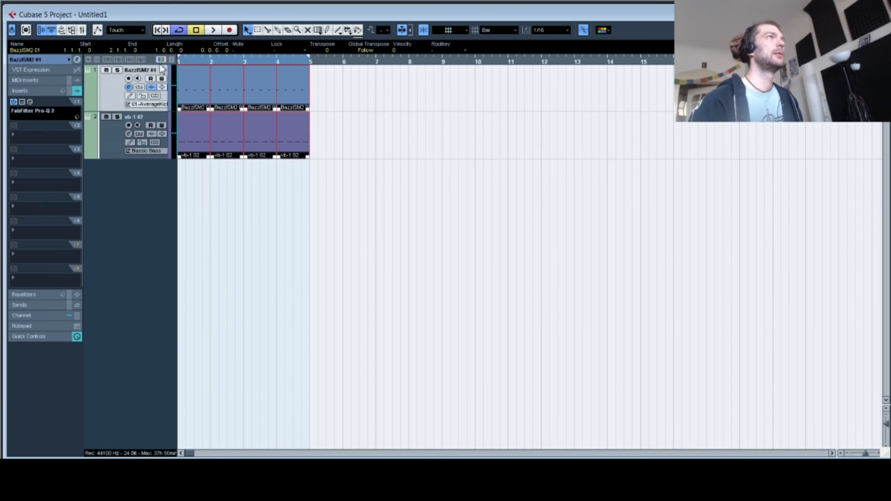
{"action": "key", "text": "h"}
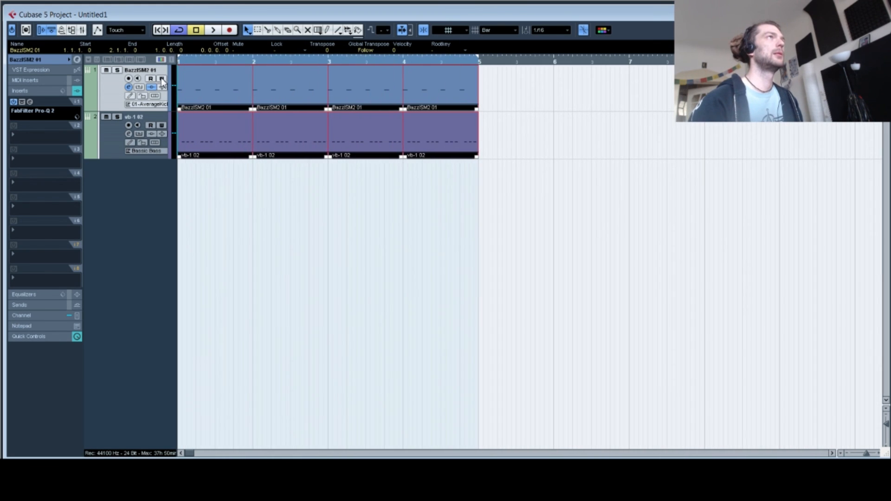
{"action": "left_click", "coordinate": [230, 138]}
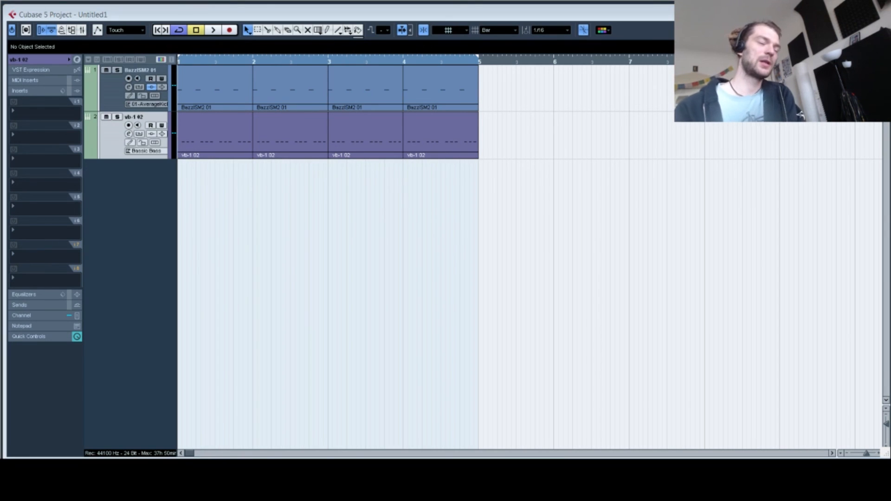
{"action": "left_click_drag", "start_coordinate": [450, 190], "coordinate": [188, 95]}
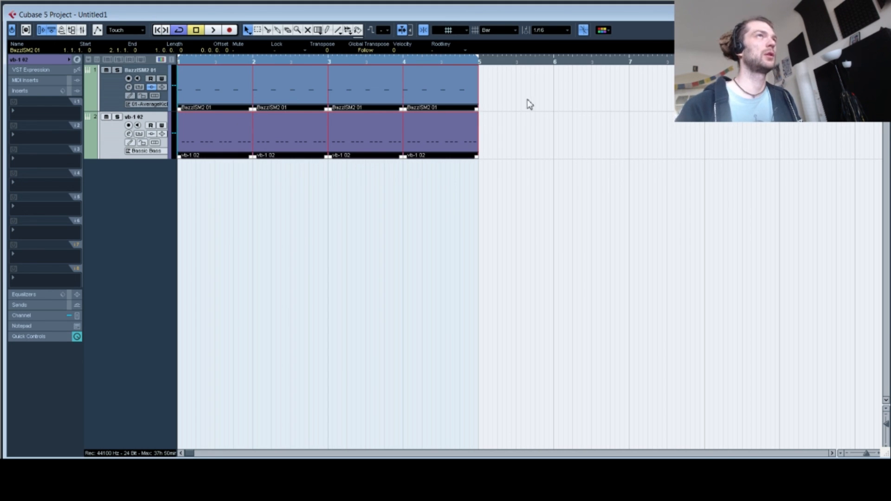
{"action": "left_click_drag", "start_coordinate": [528, 93], "coordinate": [201, 149]}
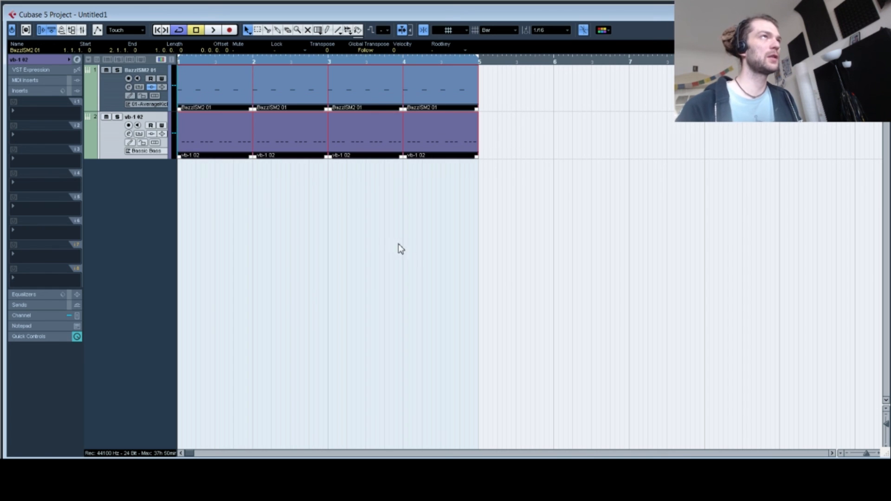